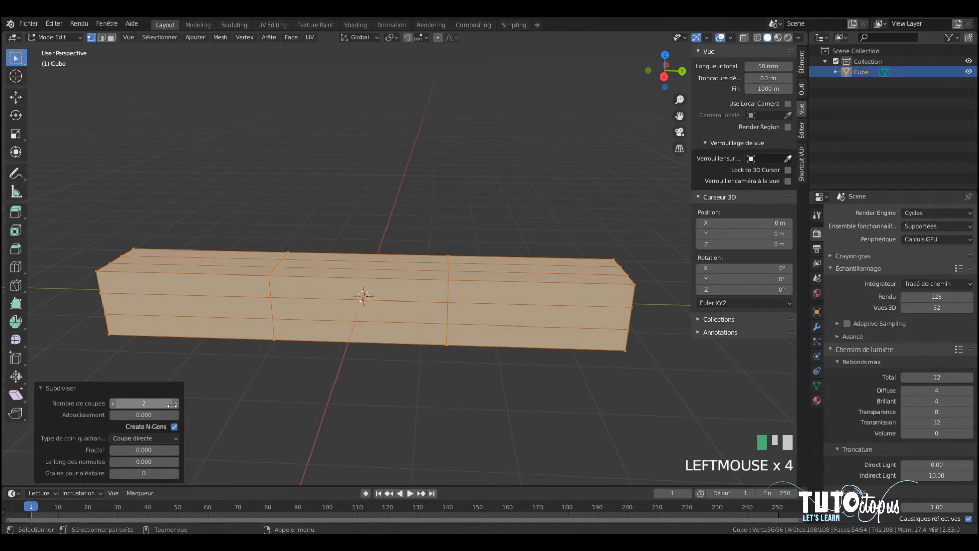
Set the number of subdivision cuts on the long box mesh to 4.
left_click(176, 403)
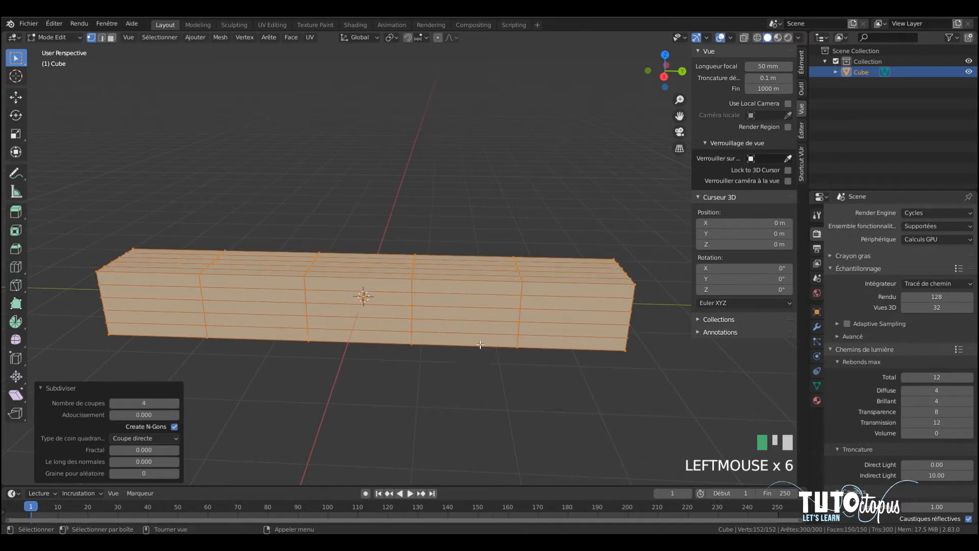
scroll(482, 345, "up", 2)
middle_click_drag(482, 345, 430, 334)
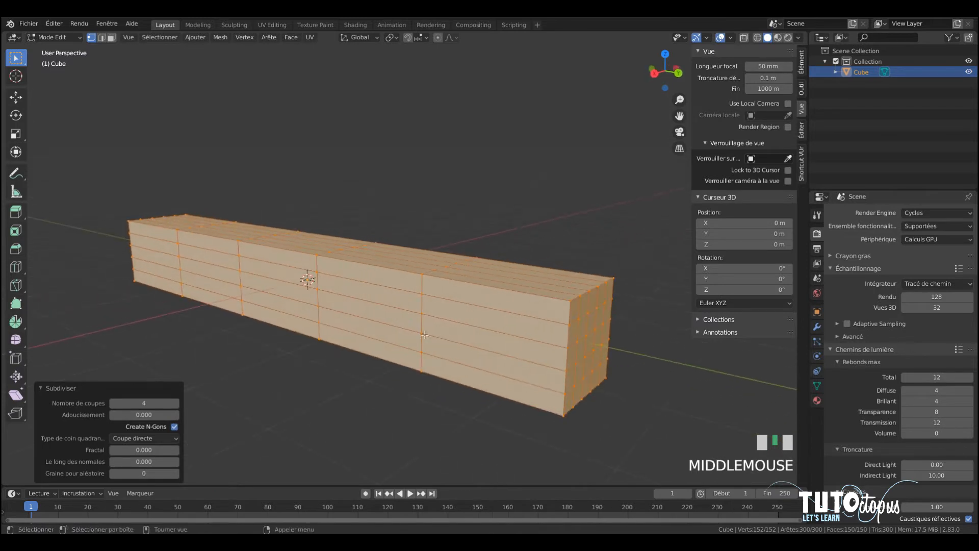
Randomize all of the subdivided box's vertices by about 0.05 m with the Randomize tool (Rendre aléatoire).
left_click(17, 341)
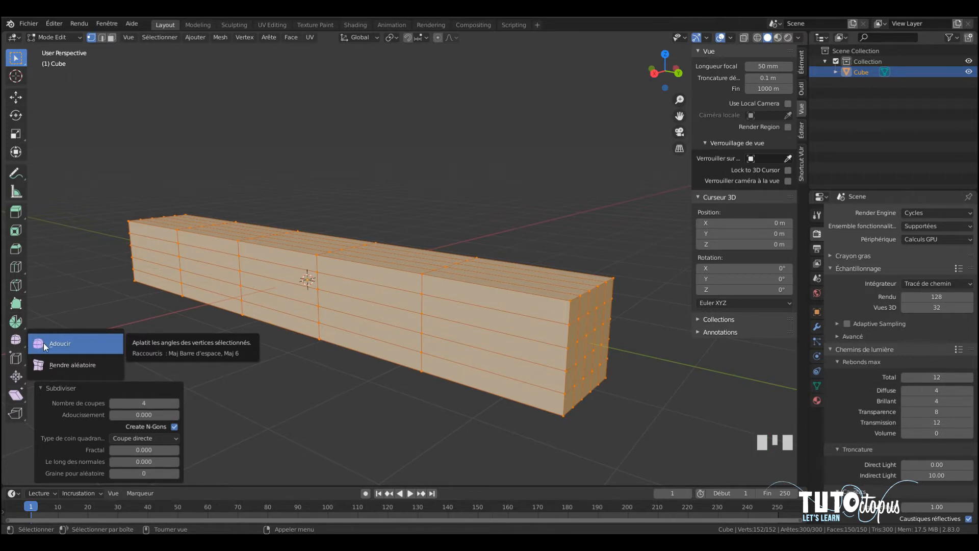
left_click(72, 365)
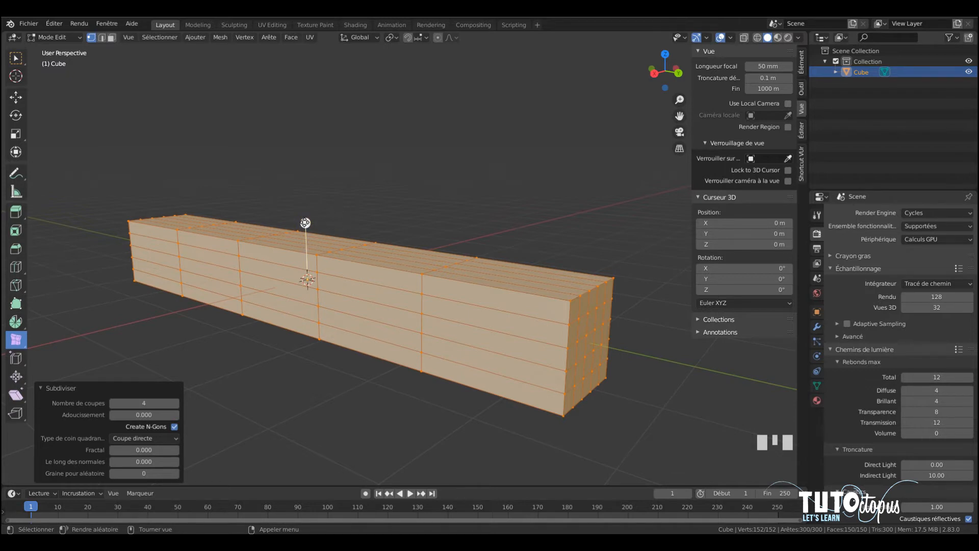
left_click(305, 223)
left_click_drag(305, 222, 305, 196)
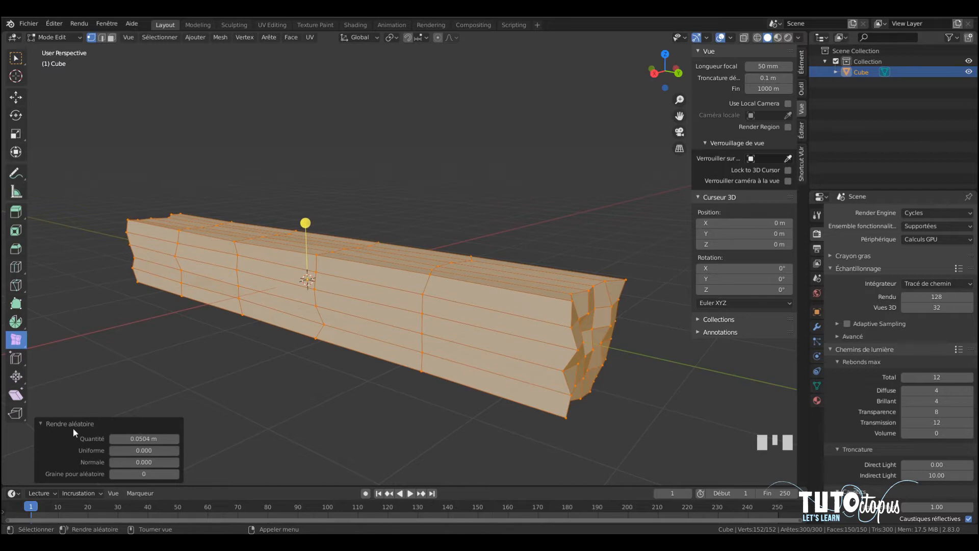
Set the randomize amount (Quantité) to 0.04 m.
left_click(137, 439)
left_click(138, 439)
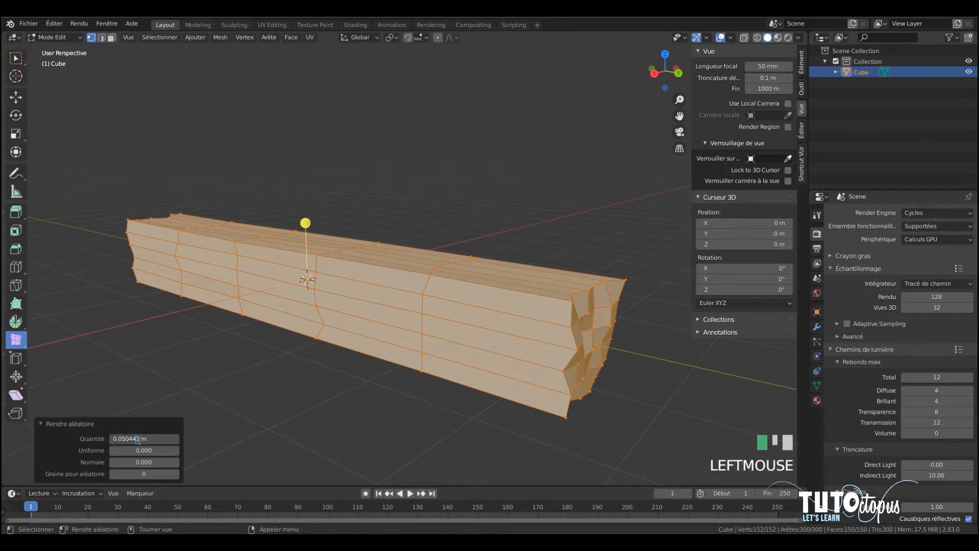
left_click_drag(141, 438, 124, 446)
type("4")
key("Return")
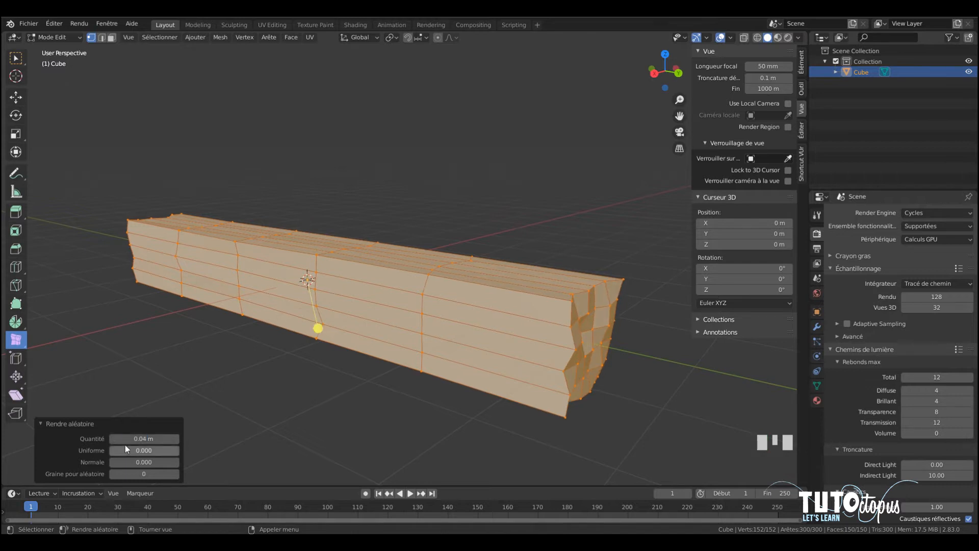
Set the randomize amount (Quantité) to 0.03 m.
left_click(130, 438)
left_click(126, 438)
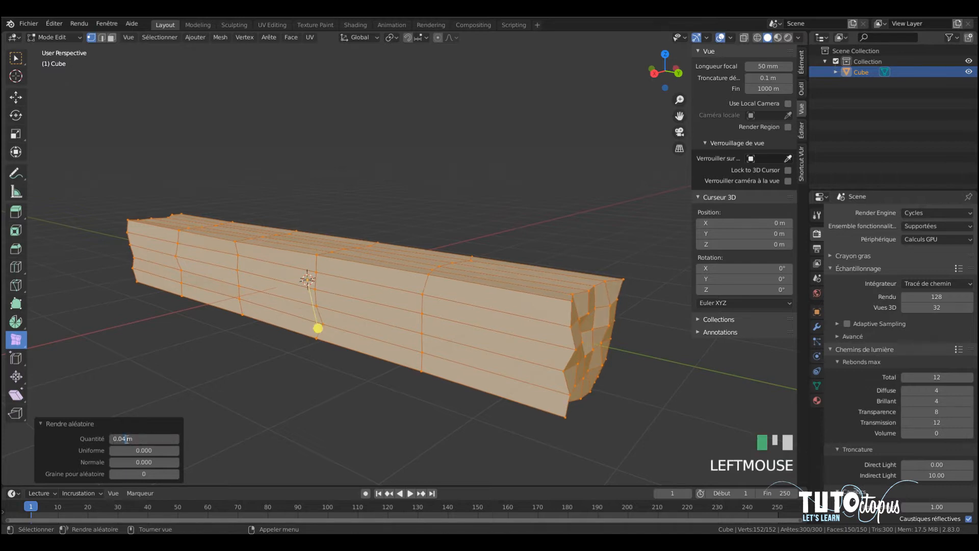
type("3")
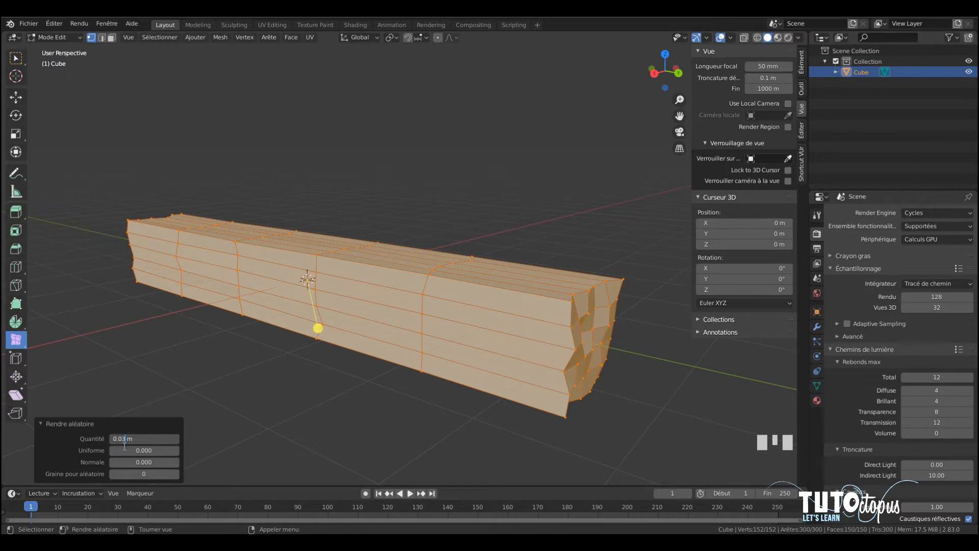
key("Return")
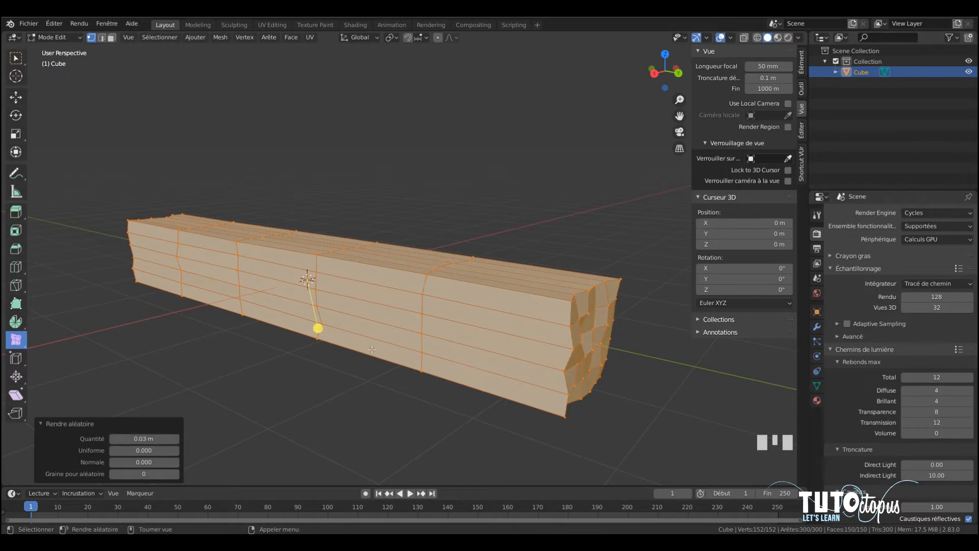
scroll(448, 330, "up", 2)
middle_click_drag(449, 330, 414, 250)
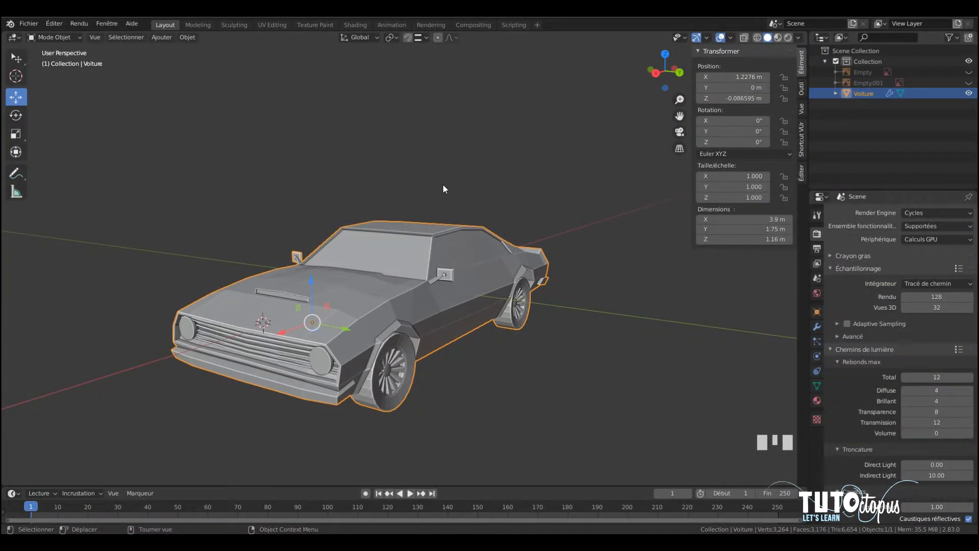
Examine the faceted surfaces of the car model around the mirrors, hood, headlights and both sides.
scroll(472, 284, "up", 2)
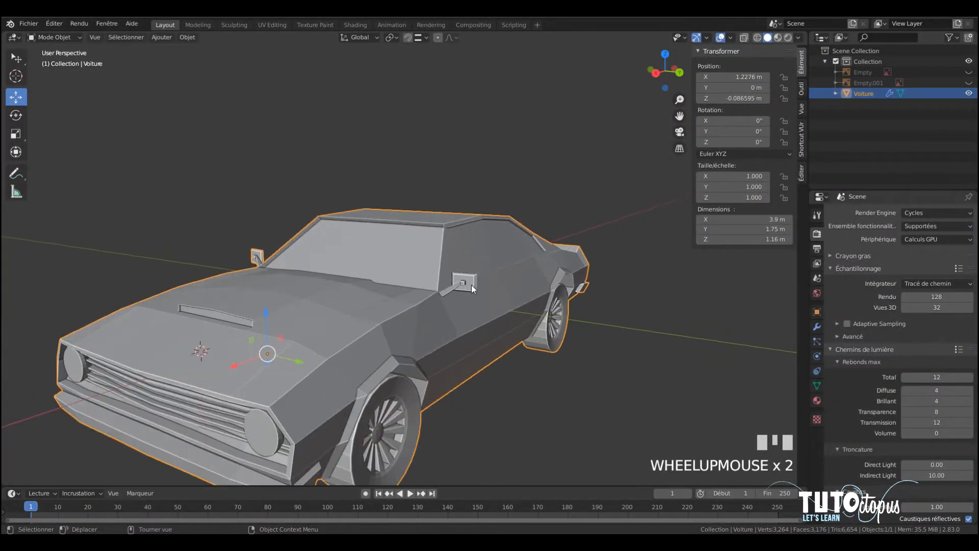
middle_click_drag(476, 294, 315, 249, "shift")
middle_click_drag(520, 284, 358, 277, "shift")
middle_click_drag(297, 258, 407, 221)
scroll(399, 238, "down", 3)
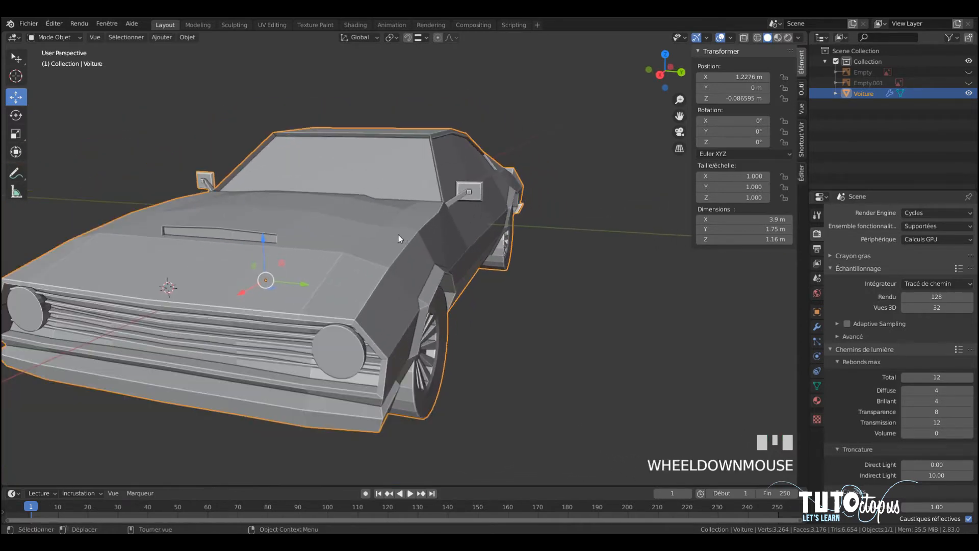
scroll(407, 259, "down", 1)
middle_click_drag(409, 259, 457, 313, "shift")
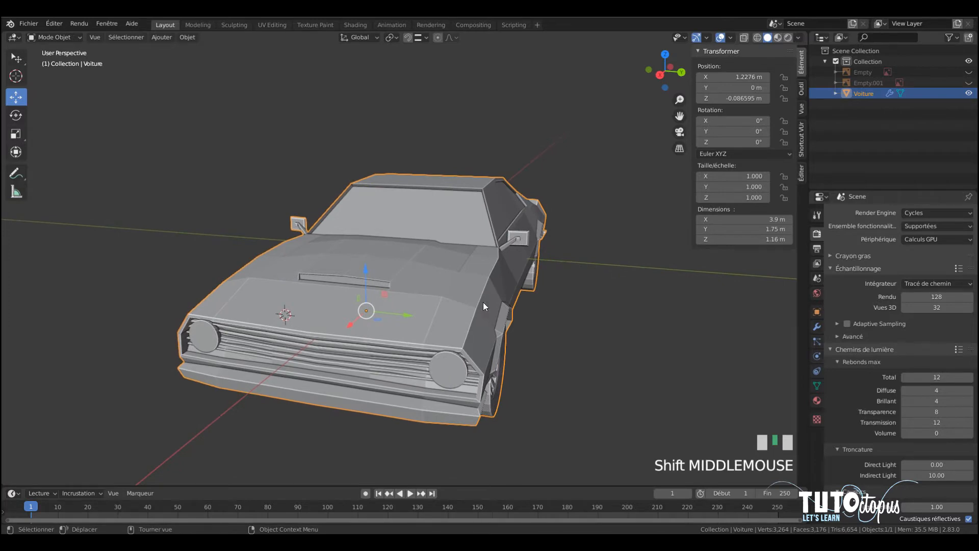
scroll(528, 296, "up", 1)
middle_click_drag(527, 296, 302, 315)
scroll(380, 307, "up", 2)
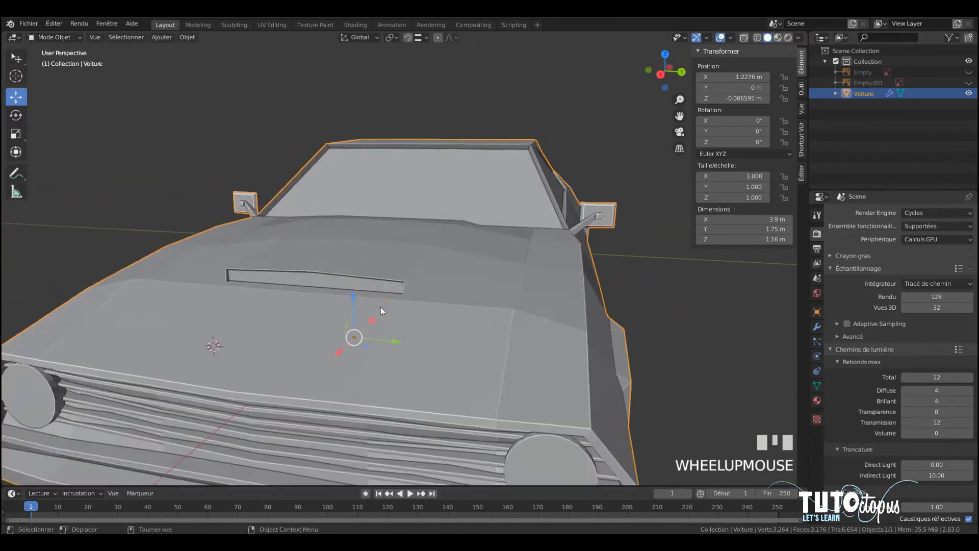
scroll(400, 309, "down", 1)
middle_click_drag(470, 310, 415, 270, "shift")
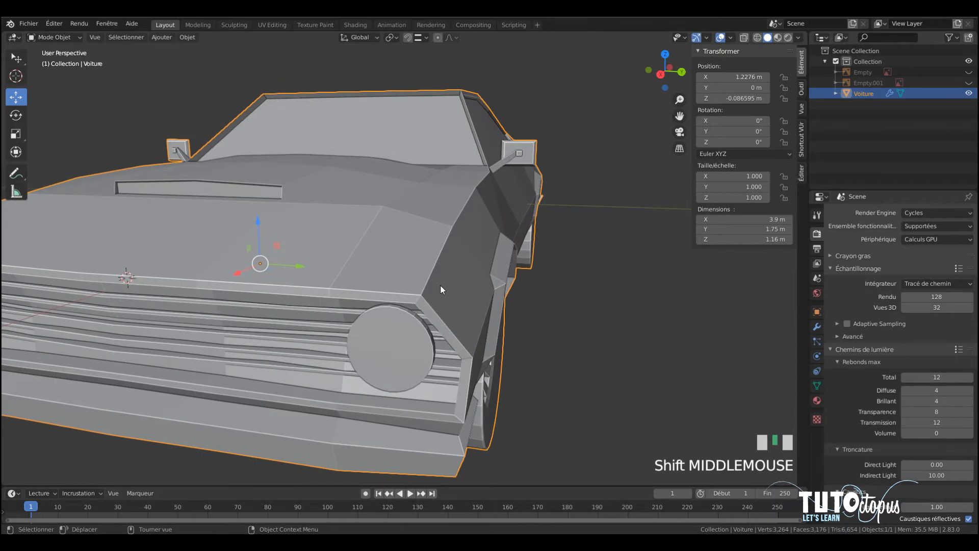
scroll(451, 269, "down", 2)
mouse_move(491, 271)
middle_mouse_down()
mouse_move(373, 293)
mouse_move(391, 347)
mouse_move(459, 350)
mouse_move(498, 277)
middle_mouse_up()
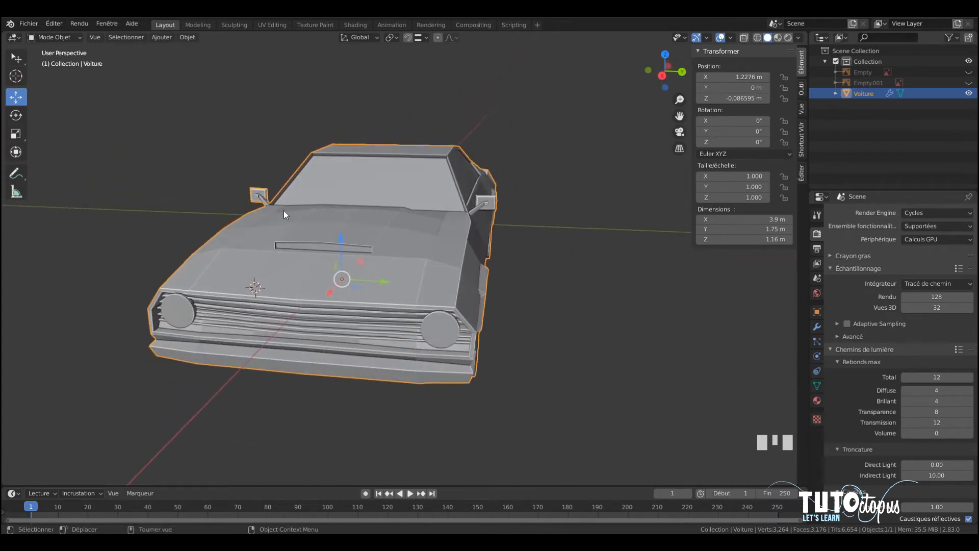
middle_click_drag(424, 249, 470, 241)
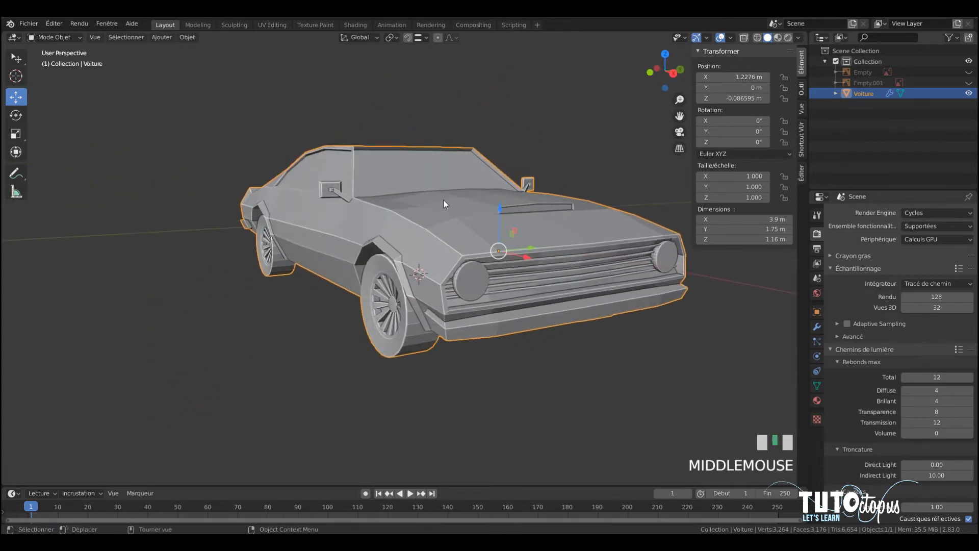
middle_click_drag(506, 202, 366, 223)
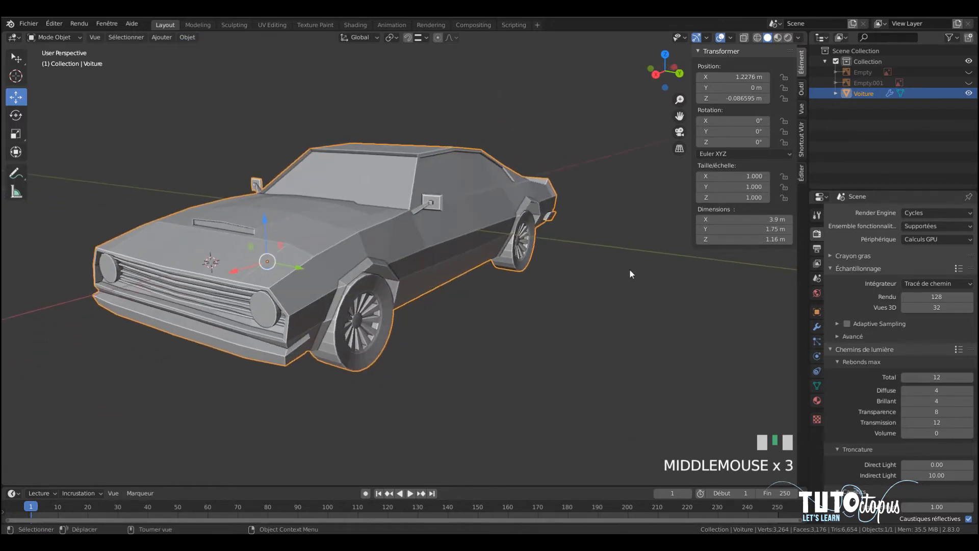
Try a Subdivision Surface modifier on the Voiture object and inspect its effect around the side window and mirror.
left_click(817, 331)
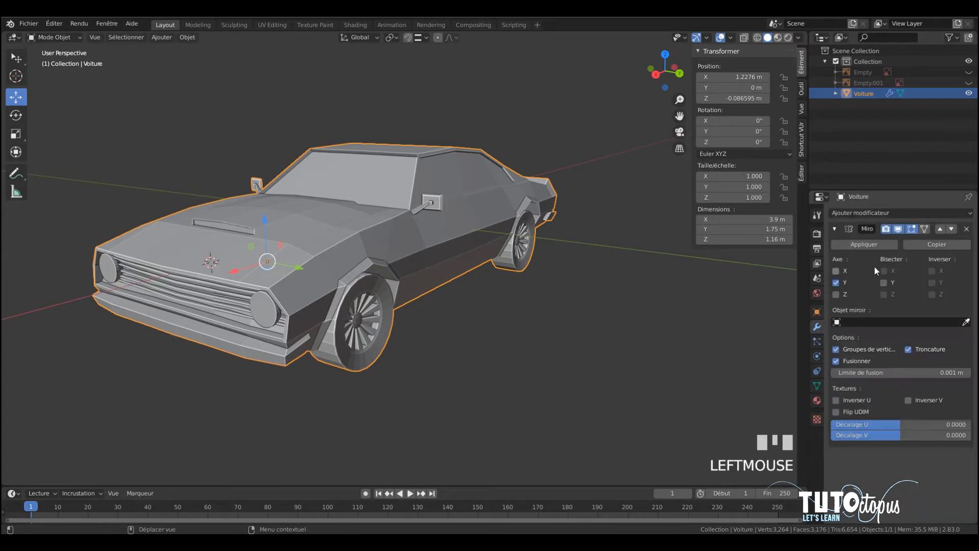
left_click(854, 212)
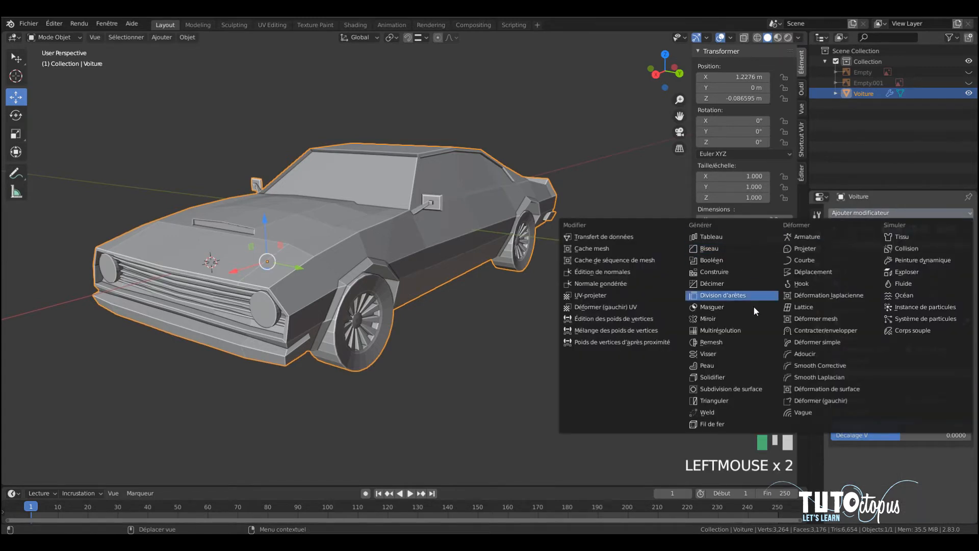
left_click(742, 389)
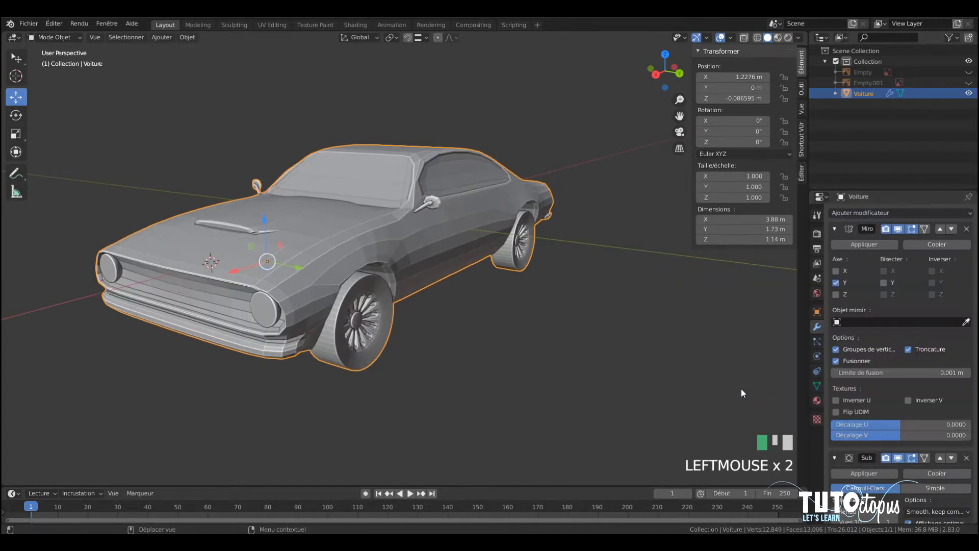
scroll(395, 242, "up", 1)
middle_click_drag(395, 241, 421, 215)
scroll(382, 190, "up", 2)
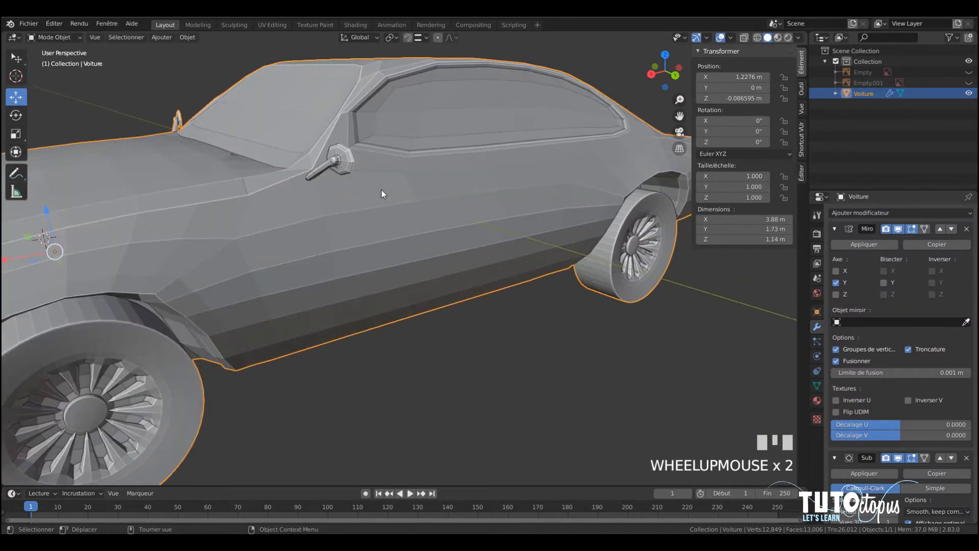
middle_click_drag(381, 179, 418, 294, "shift")
scroll(417, 289, "up", 2)
middle_click_drag(317, 258, 378, 254)
Remove the Subdivision Surface modifier from the car and return to the render properties.
left_click(967, 458)
left_click(967, 458)
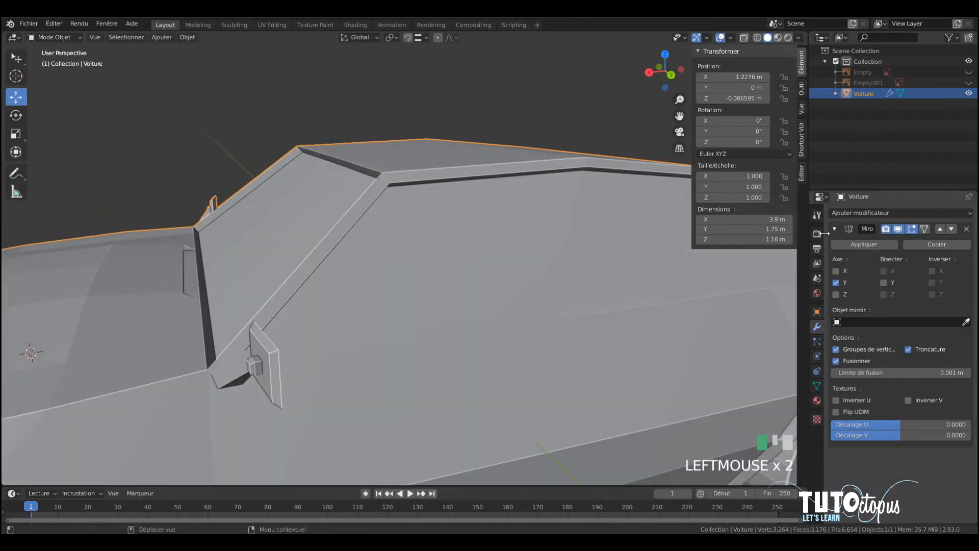
left_click(817, 234)
Apply smooth shading (Ombrage lissé) to the whole car and check its front.
scroll(345, 252, "down", 4)
middle_click_drag(345, 252, 393, 242)
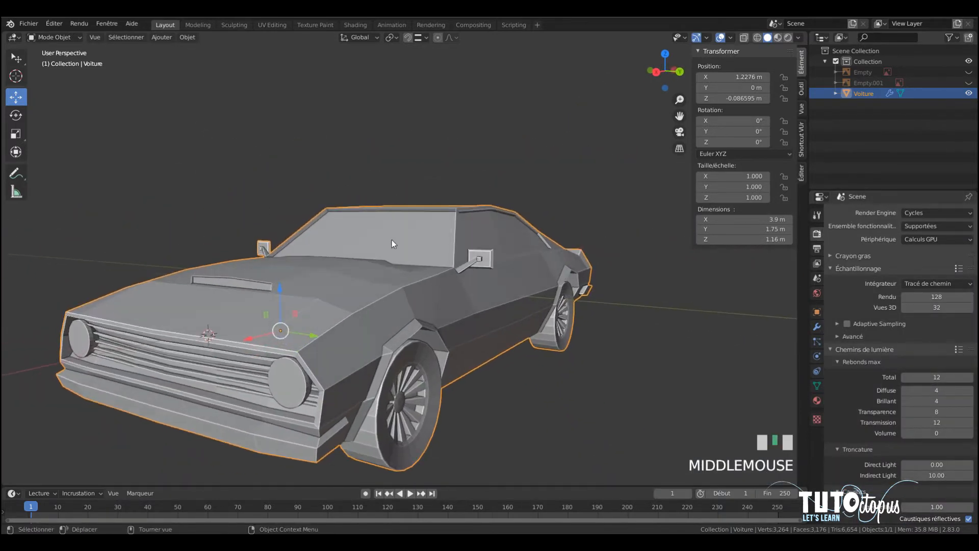
left_click(195, 40)
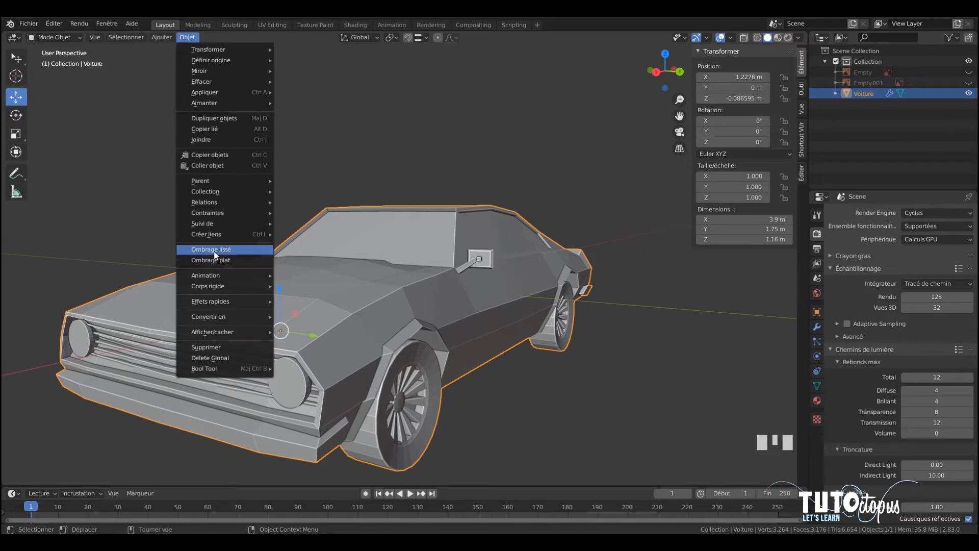
left_click(231, 250)
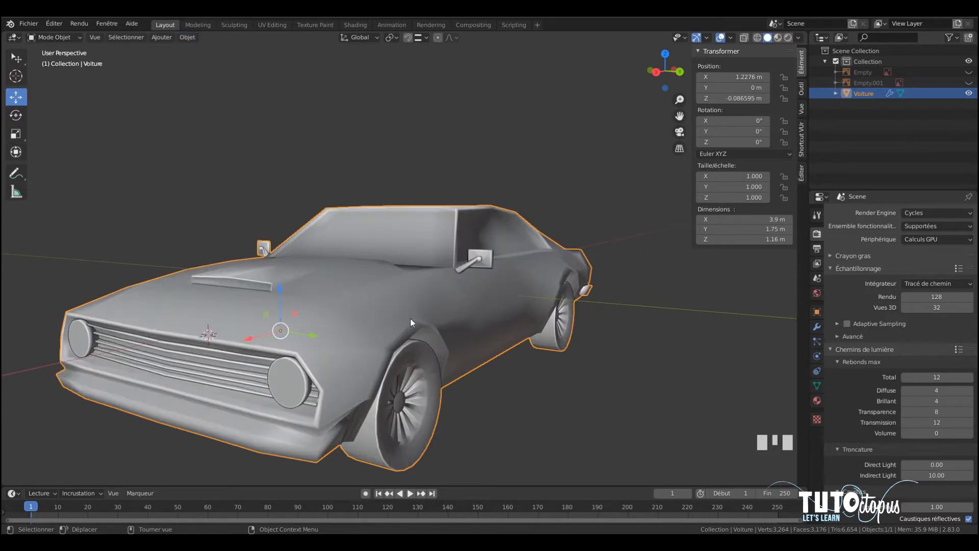
scroll(448, 286, "up", 2)
middle_click_drag(449, 286, 391, 250)
scroll(397, 270, "down", 2)
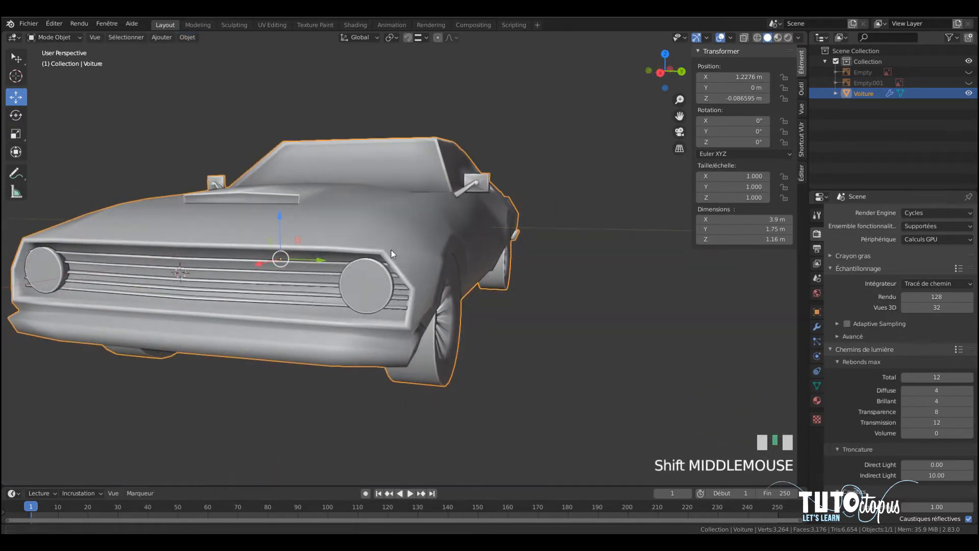
Enable Auto Smooth (Auto-lisser) in the normals settings of the car's mesh.
left_click(816, 387)
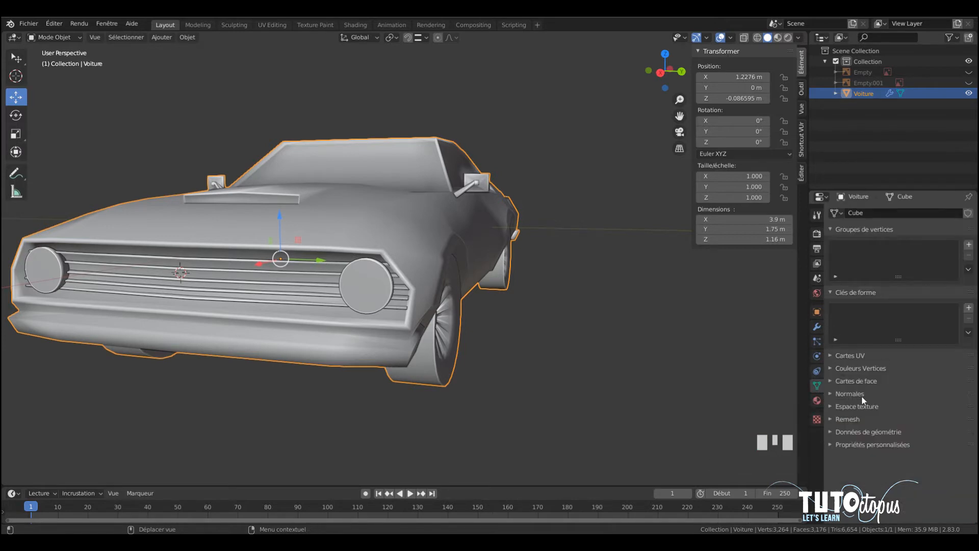
left_click(832, 394)
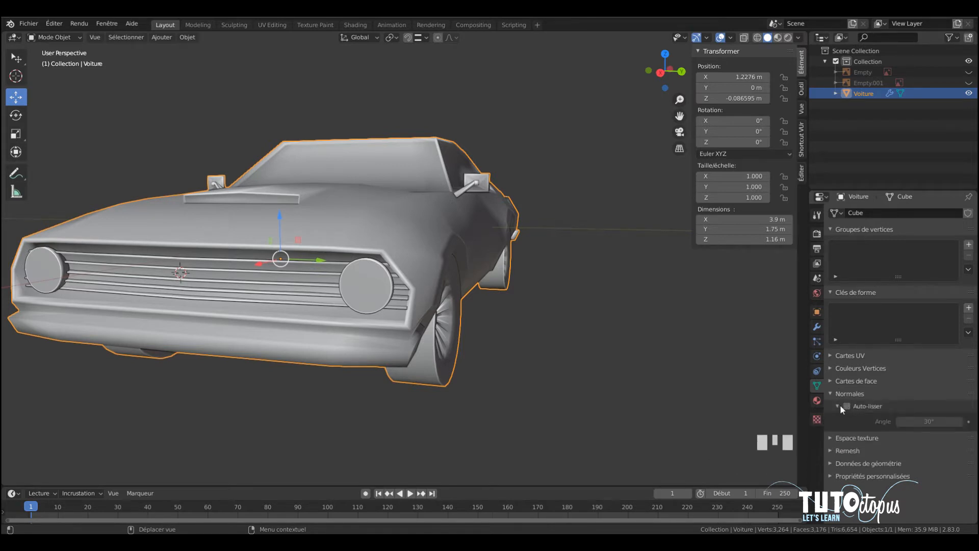
left_click(847, 406)
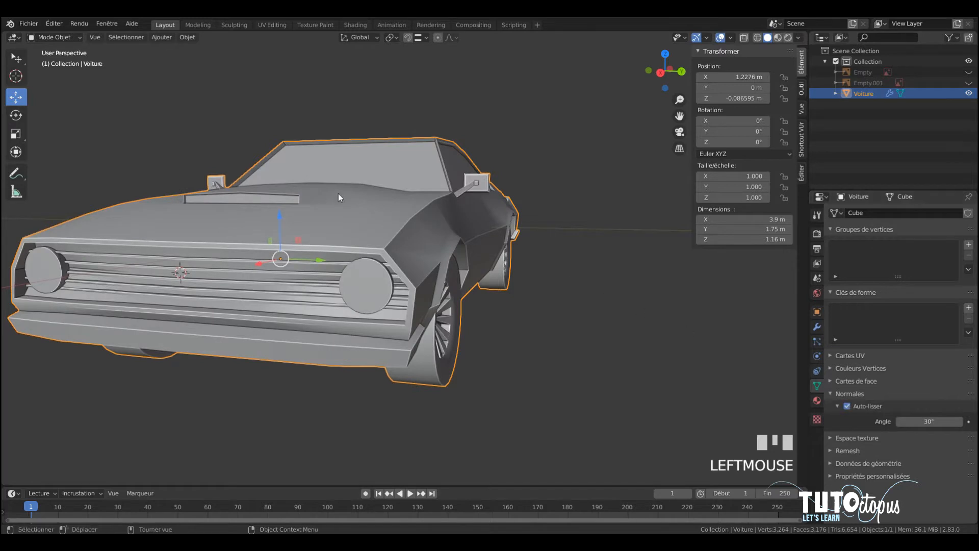
middle_click_drag(365, 191, 349, 211)
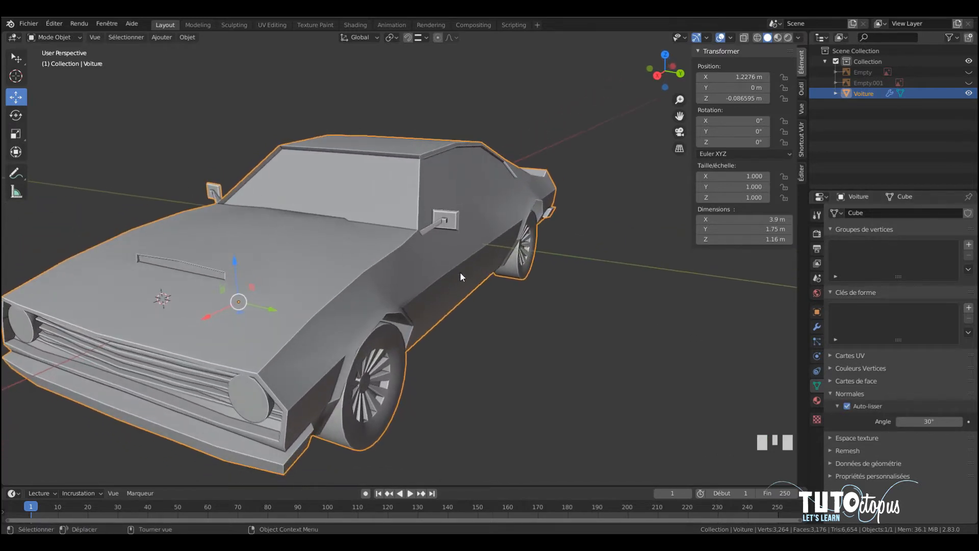
Inspect the car's shading up close, and set its Auto Smooth angle to 90°.
middle_click_drag(213, 304, 233, 274)
scroll(281, 240, "up", 2)
middle_click_drag(286, 225, 359, 229, "shift")
scroll(346, 261, "up", 2)
scroll(402, 250, "down", 4)
middle_click_drag(400, 278, 353, 263, "shift")
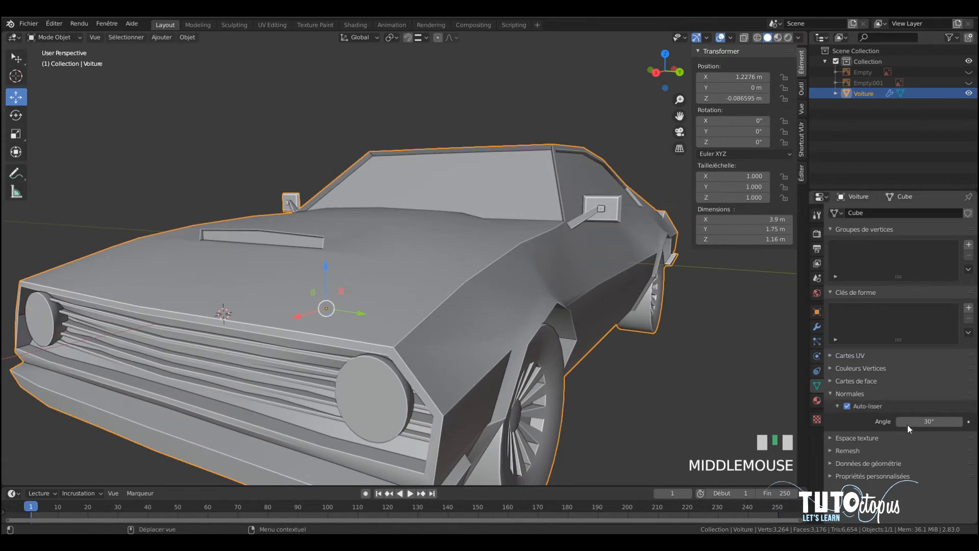
left_click(928, 421)
type("90")
key("Return")
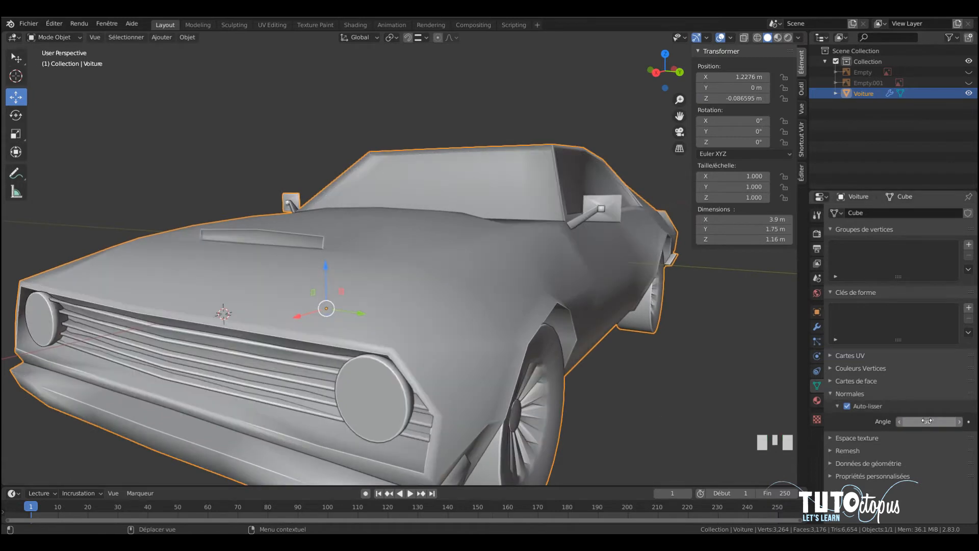
Set the car's Auto Smooth angle to 10° and check the shading on its hood and side.
left_click(927, 421)
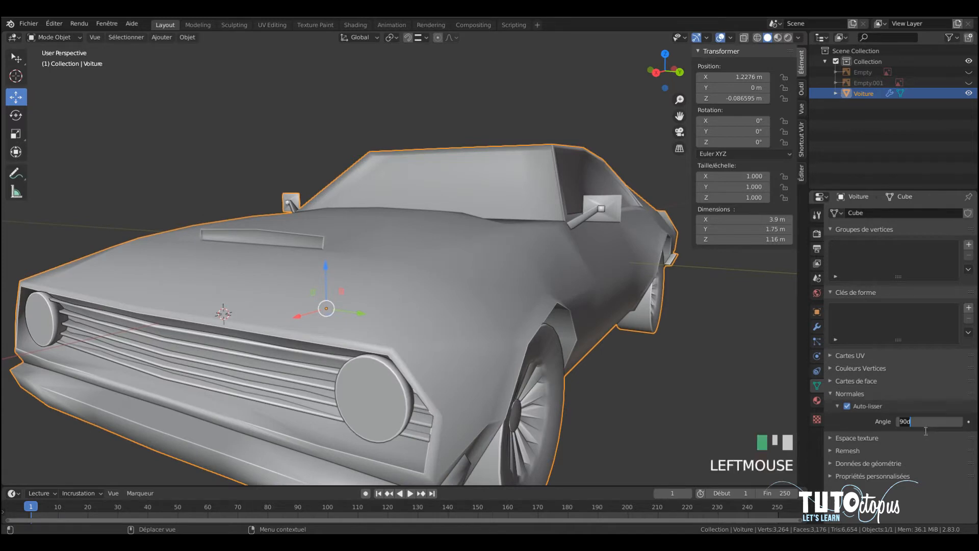
type("10")
key("Return")
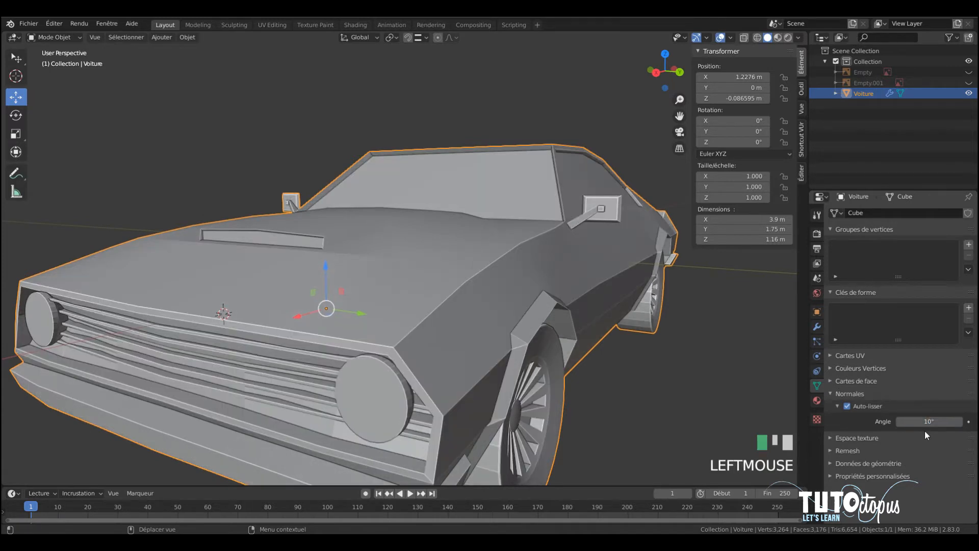
scroll(446, 294, "up", 2)
middle_click_drag(447, 298, 626, 336)
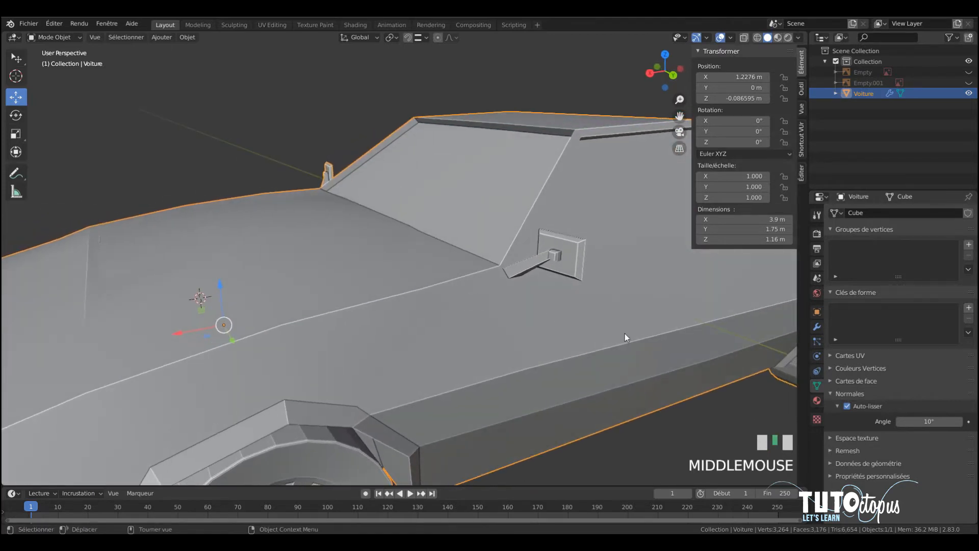
Set the Auto Smooth angle to 20° and check the car's side and wheels.
left_click(919, 422)
type("20")
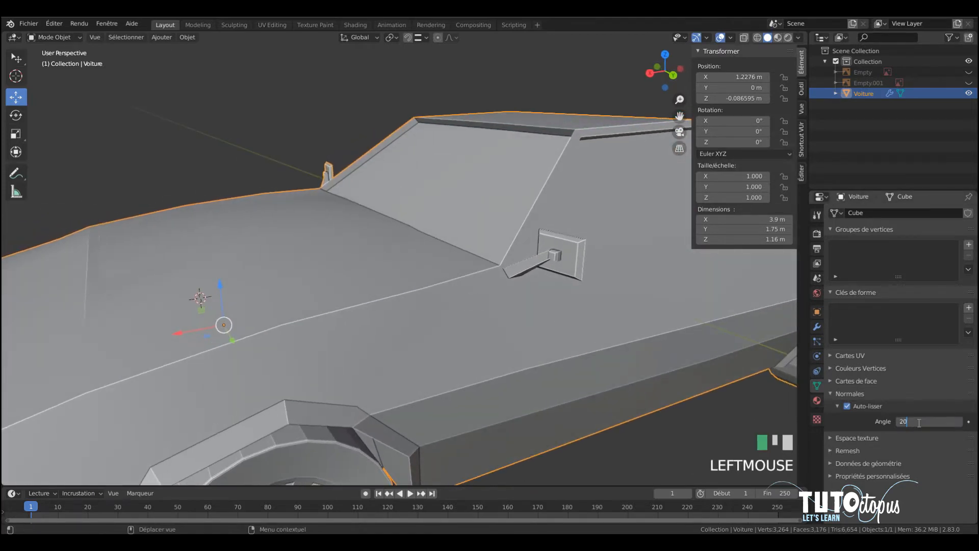
key("Return")
scroll(518, 327, "down", 4)
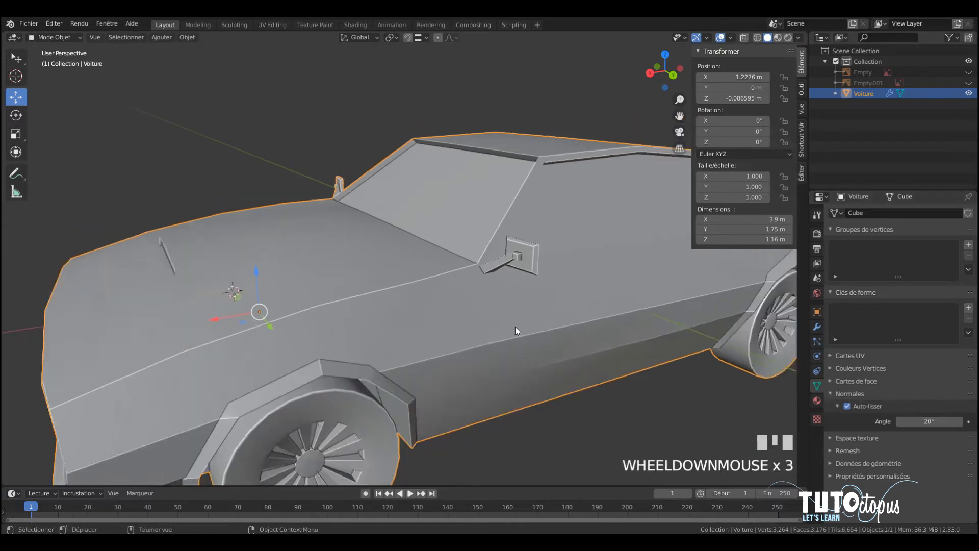
middle_click_drag(515, 317, 419, 294)
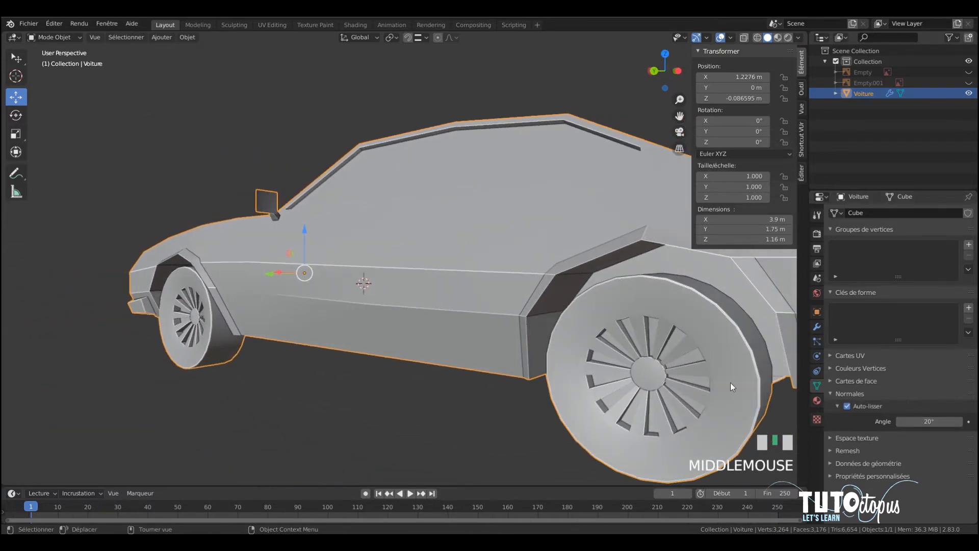
Set the Auto Smooth angle to 15° and inspect the shading around the whole car.
left_click(933, 422)
type("15")
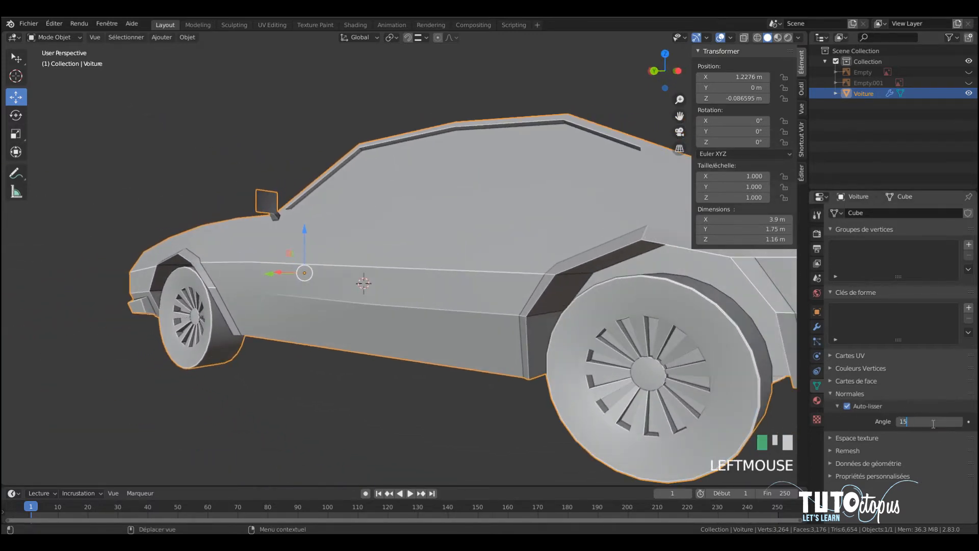
key("Return")
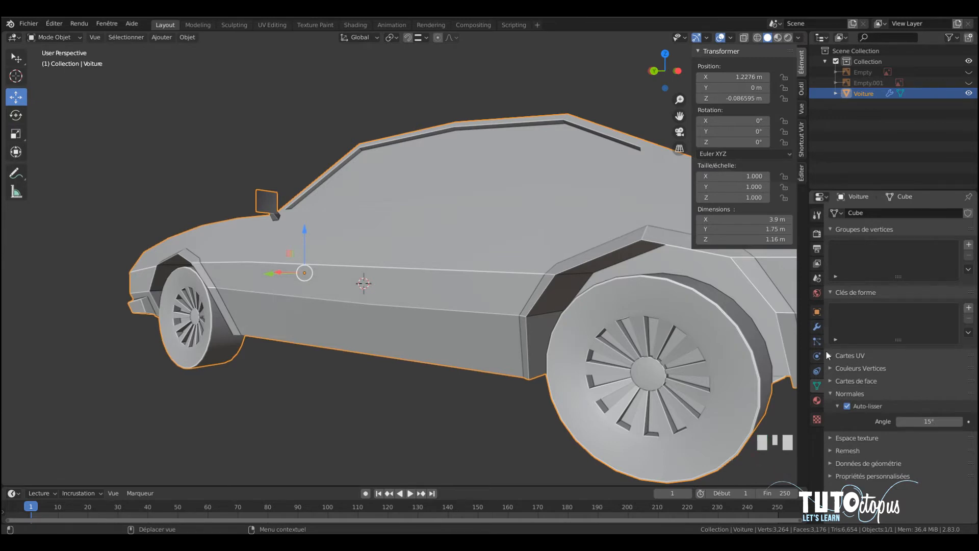
scroll(252, 226, "down", 4)
middle_click_drag(276, 250, 507, 247)
scroll(502, 278, "up", 5)
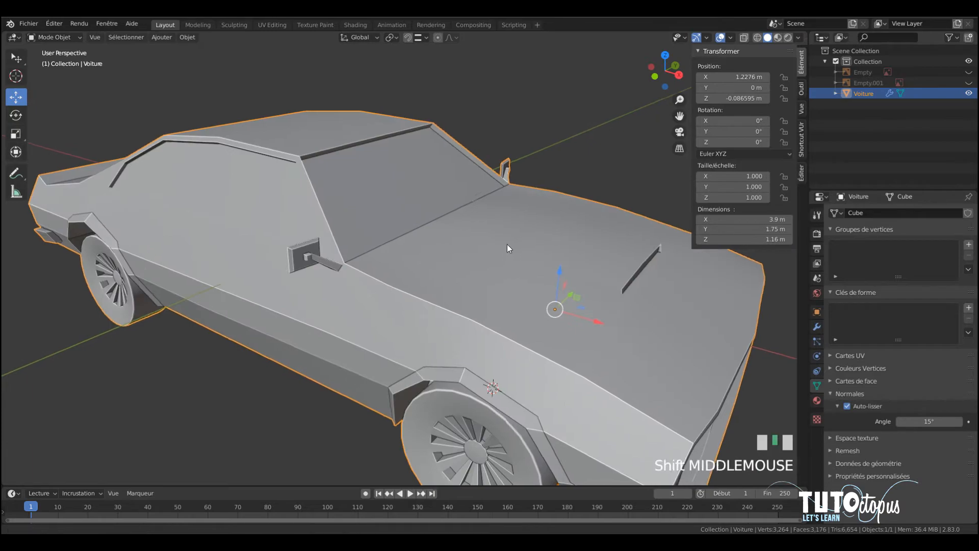
scroll(451, 271, "up", 2)
middle_click_drag(451, 271, 369, 247)
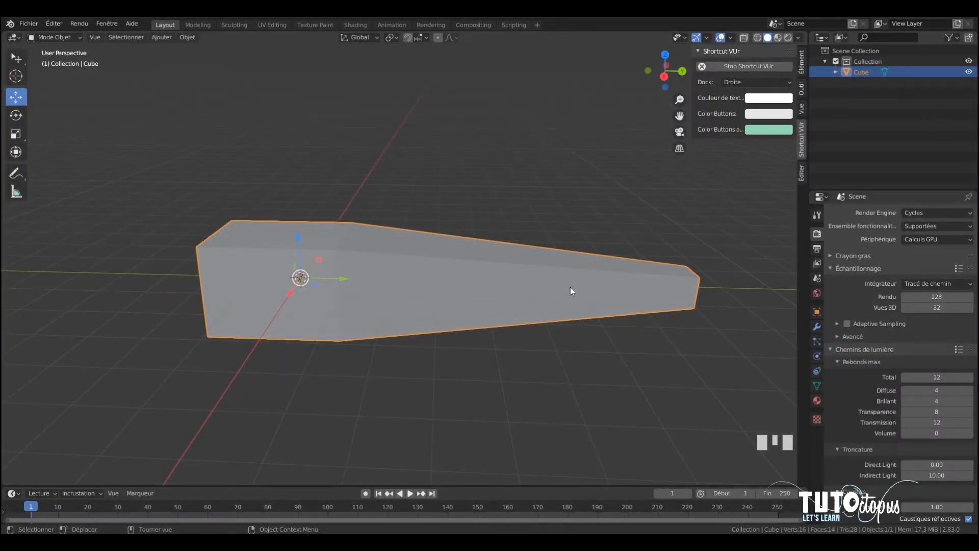
Put the tapered block in Edit Mode (Mode Edit) with edge selection active.
left_click(74, 39)
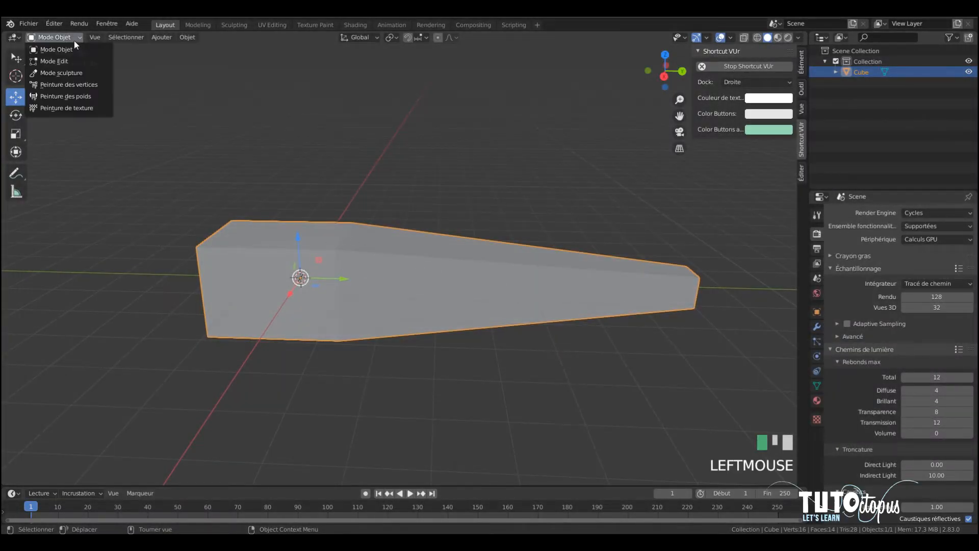
left_click(60, 62)
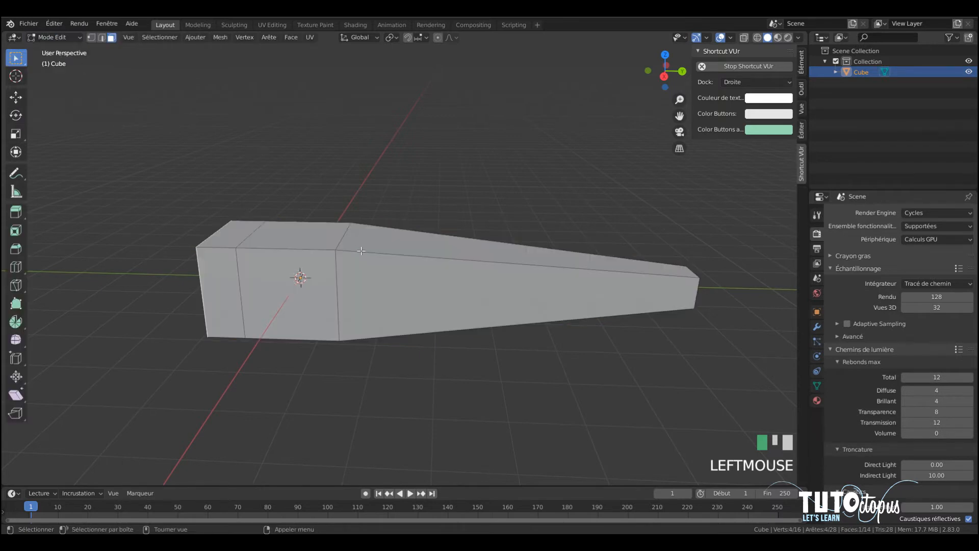
scroll(361, 249, "up", 1)
middle_click_drag(360, 249, 359, 274)
scroll(360, 274, "down", 1)
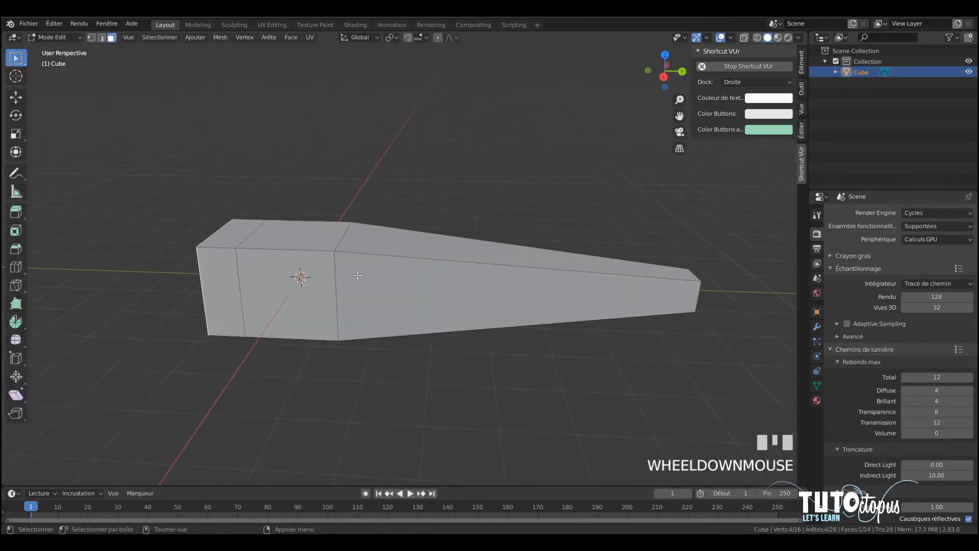
left_click(101, 38)
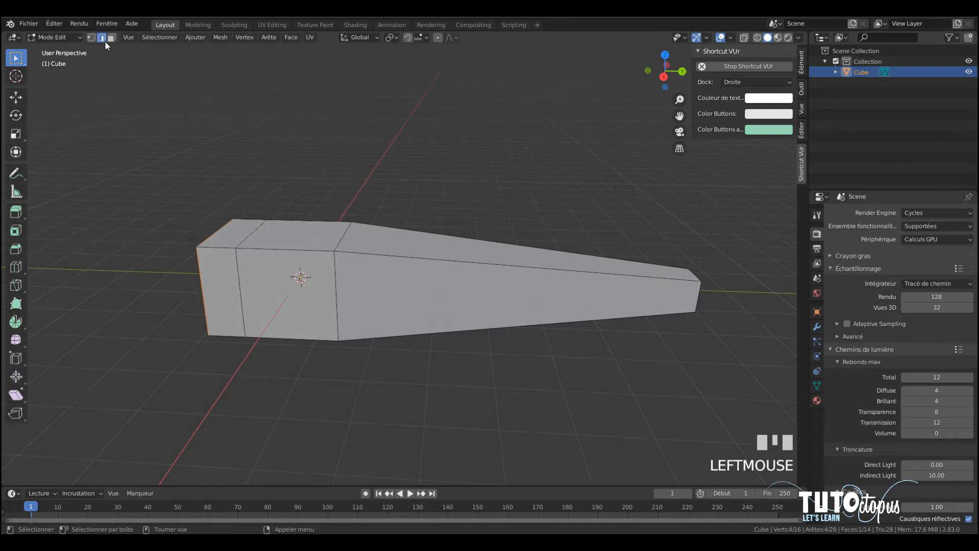
Select the whole edge loop around the block where its tapered section begins.
left_click(339, 239)
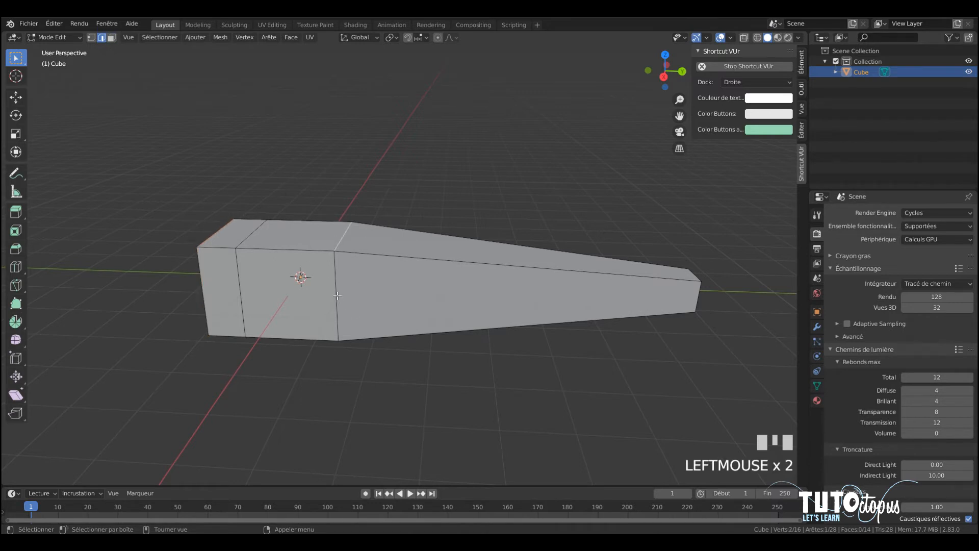
key("alt")
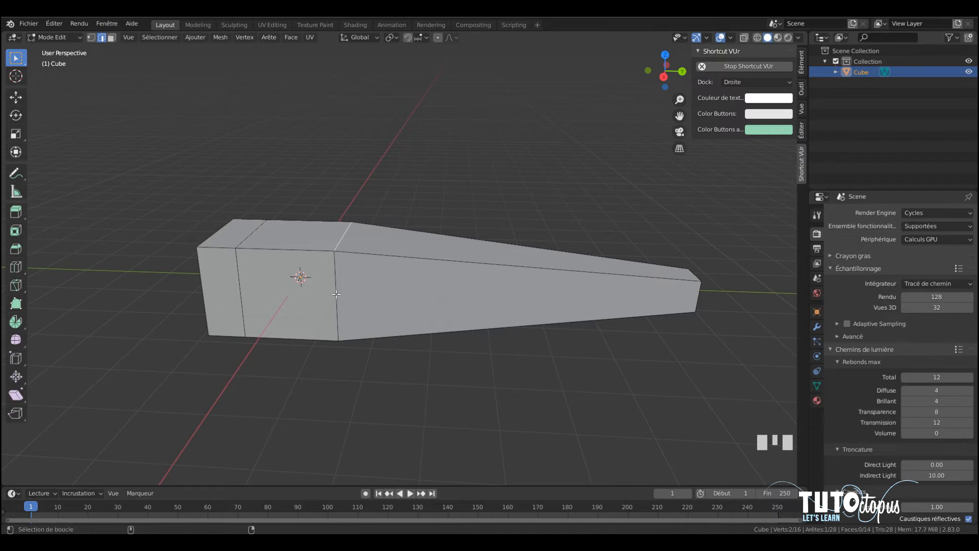
left_click(335, 280, "alt+shift")
middle_click_drag(335, 280, 390, 270)
mouse_move(389, 270)
middle_mouse_down("shift")
mouse_move(401, 269)
mouse_move(384, 271)
middle_mouse_up("shift")
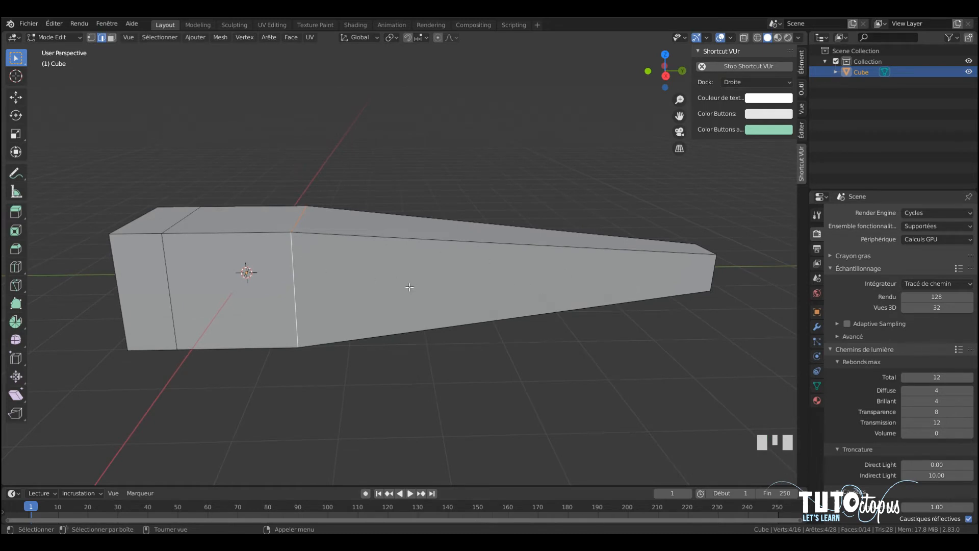
Try to move the selected edge loop along the global Y axis toward the block's narrow end.
key("g")
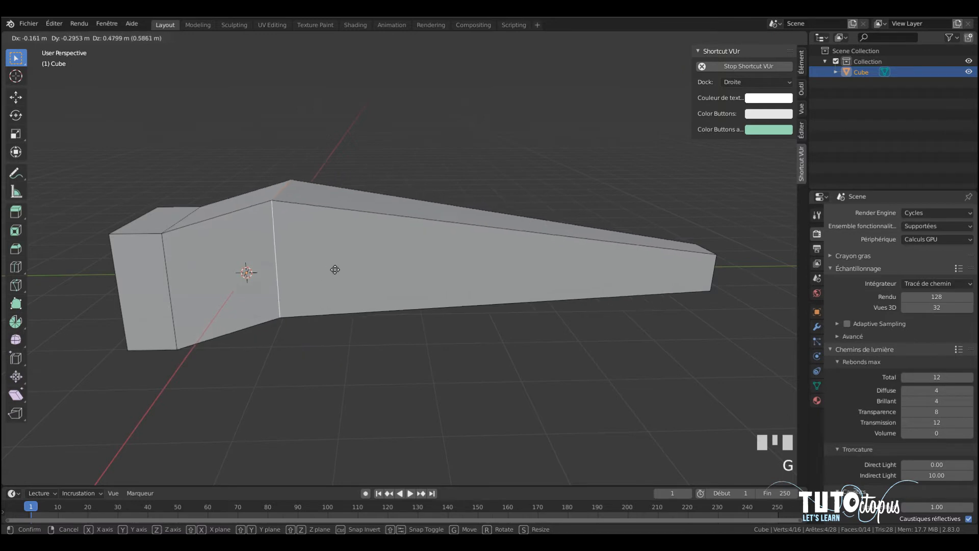
key("y")
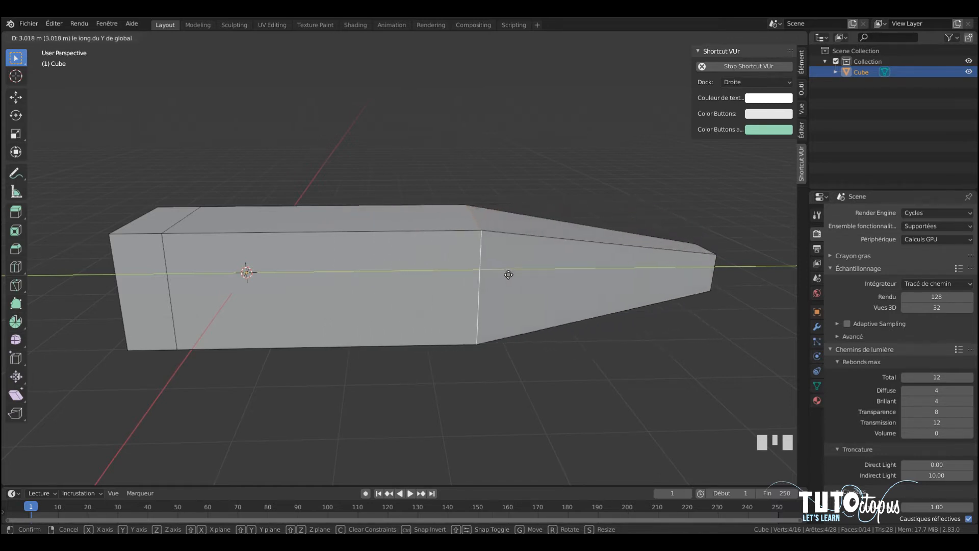
right_click(593, 265)
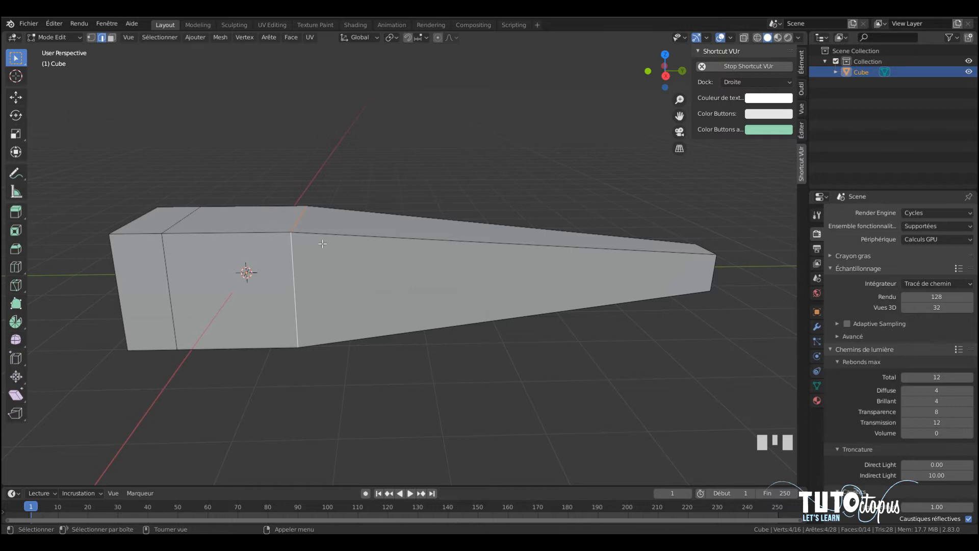
Edge-slide the selected loop along the block's existing surface.
key("g")
key("g")
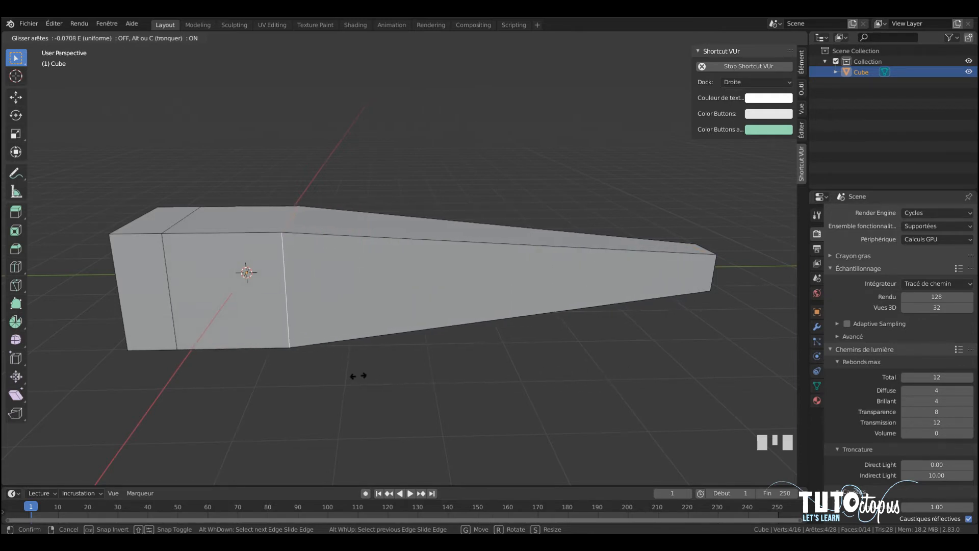
left_click(341, 369)
scroll(579, 317, "up", 1)
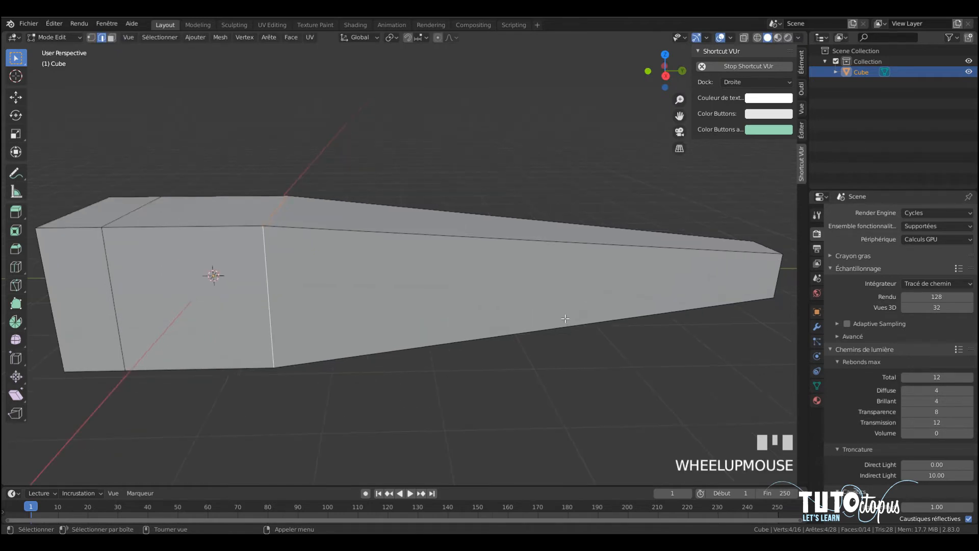
scroll(562, 324, "down", 2)
middle_click_drag(564, 320, 546, 313)
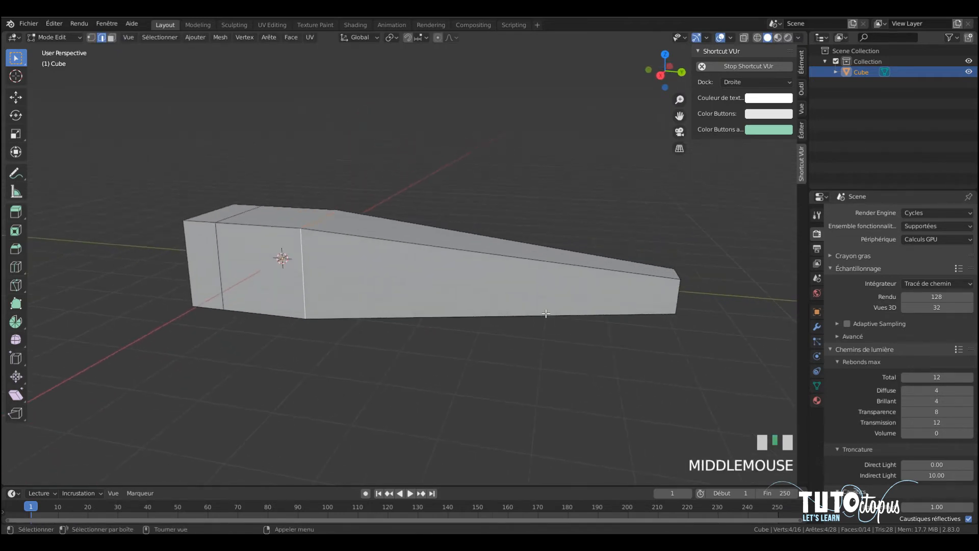
Add a single loop cut across the tapered section, slid toward the thick end with a factor of about 0.582.
key("ctrl+r")
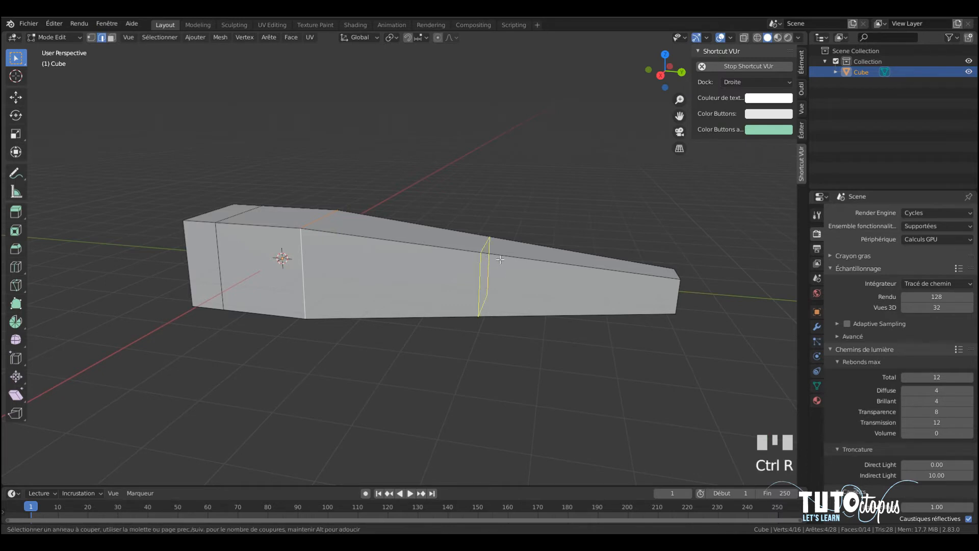
left_click(485, 268)
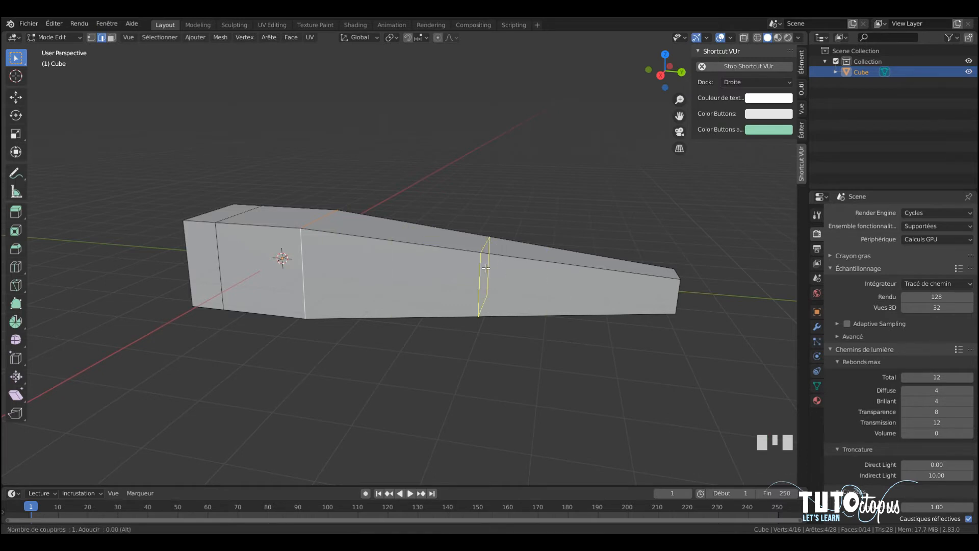
left_click(482, 266)
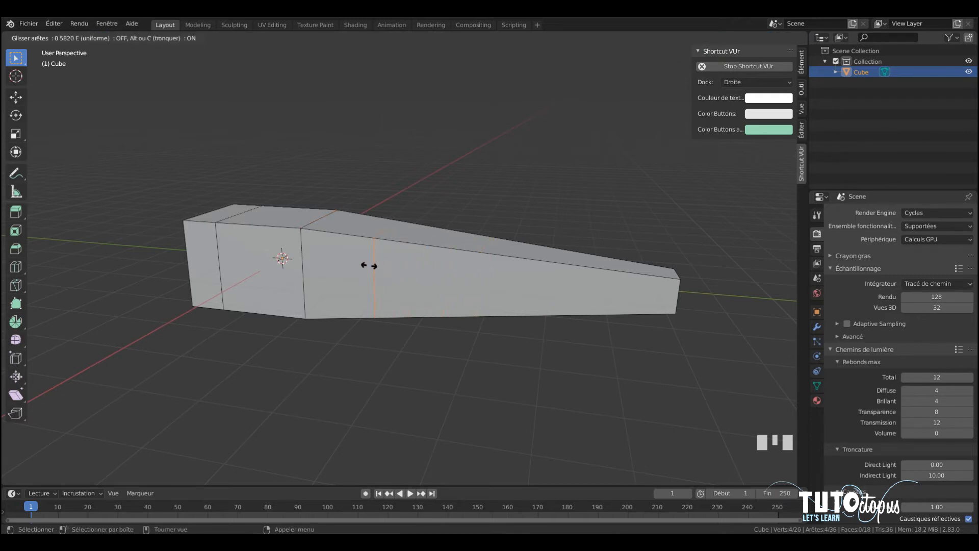
left_click(370, 265)
scroll(371, 264, "down", 2)
middle_click_drag(370, 265, 448, 263)
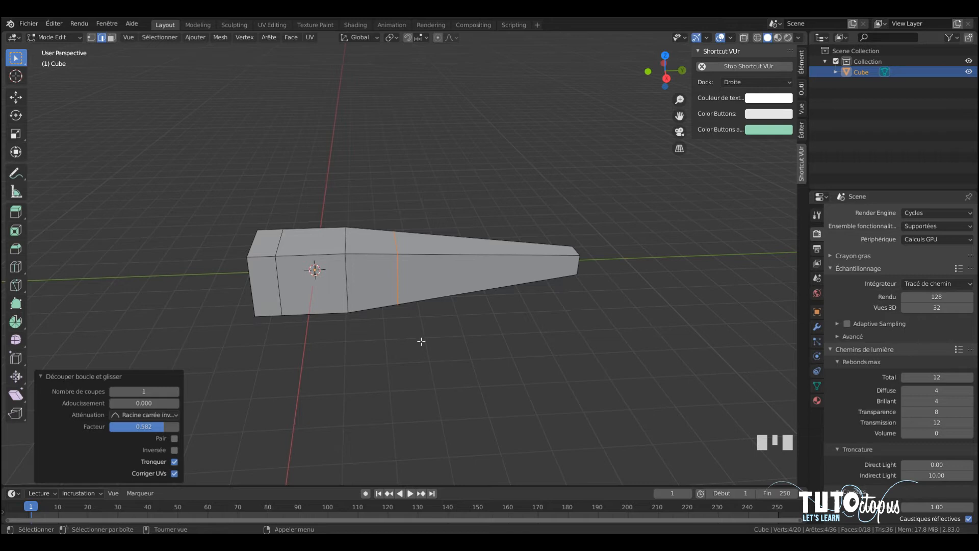
Edge-slide the newly cut loop along the tapered section.
key("g")
key("g")
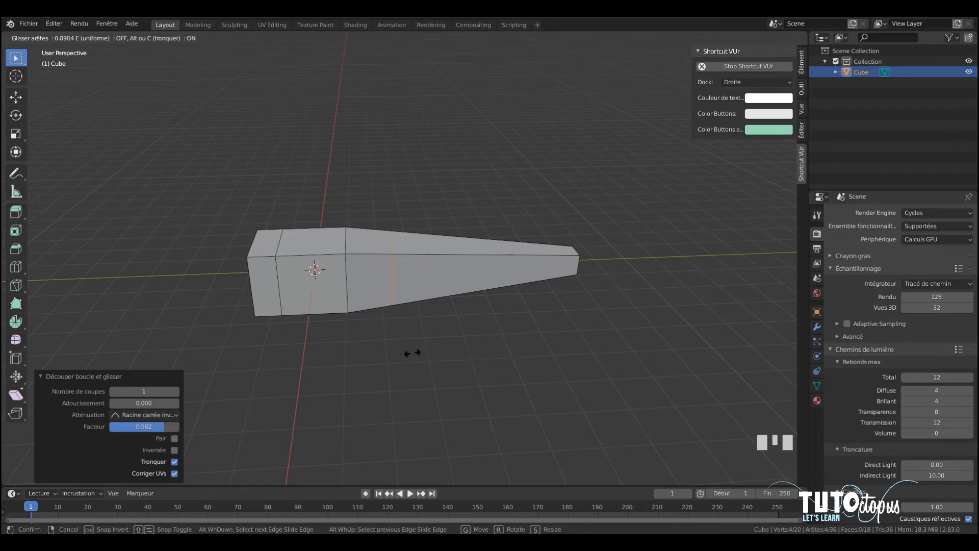
left_click(534, 352)
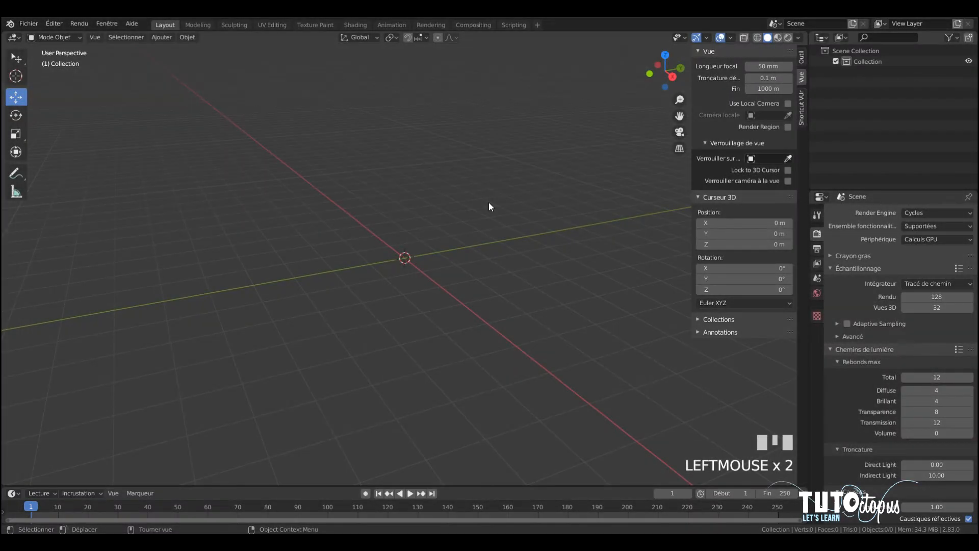
Add a cube mesh at the origin of the empty scene.
middle_click_drag(494, 209, 472, 218)
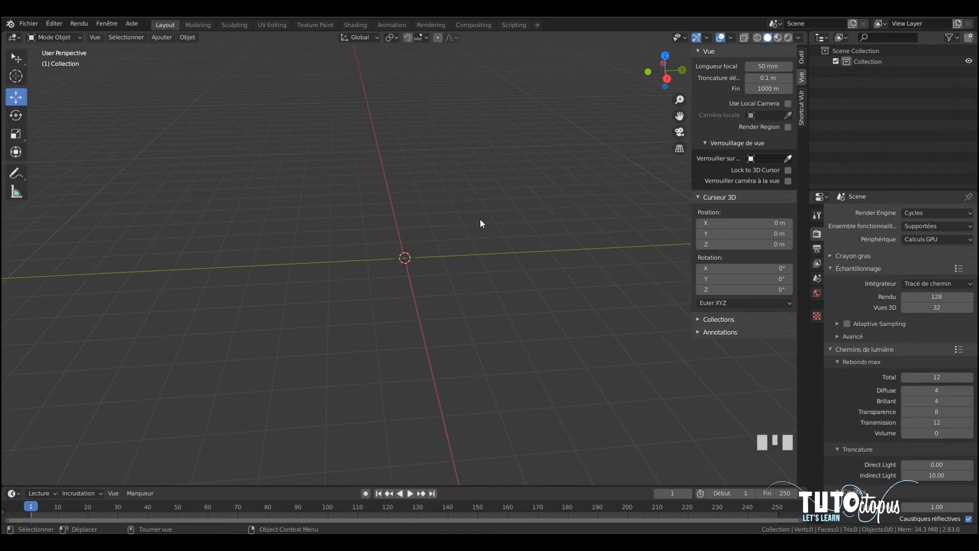
scroll(301, 164, "up", 1)
left_click(123, 38)
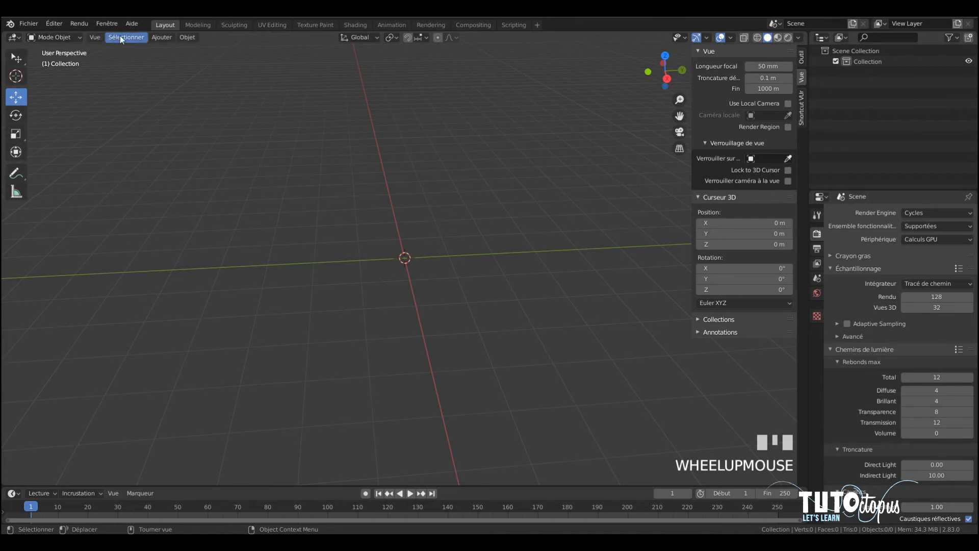
left_click(158, 37)
mouse_move(194, 50)
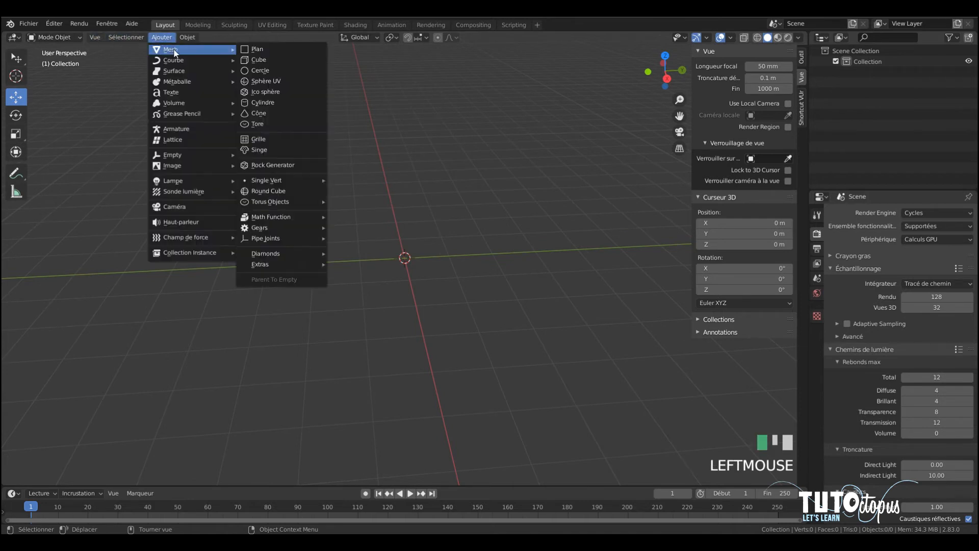
left_click(258, 60)
scroll(510, 278, "up", 3)
mouse_move(525, 276)
middle_mouse_down()
mouse_move(503, 262)
mouse_move(518, 288)
middle_mouse_up()
scroll(502, 265, "down", 3)
Enter Edit Mode on the cube and extrude its +Y side face outward by about 2 m.
left_click(65, 38)
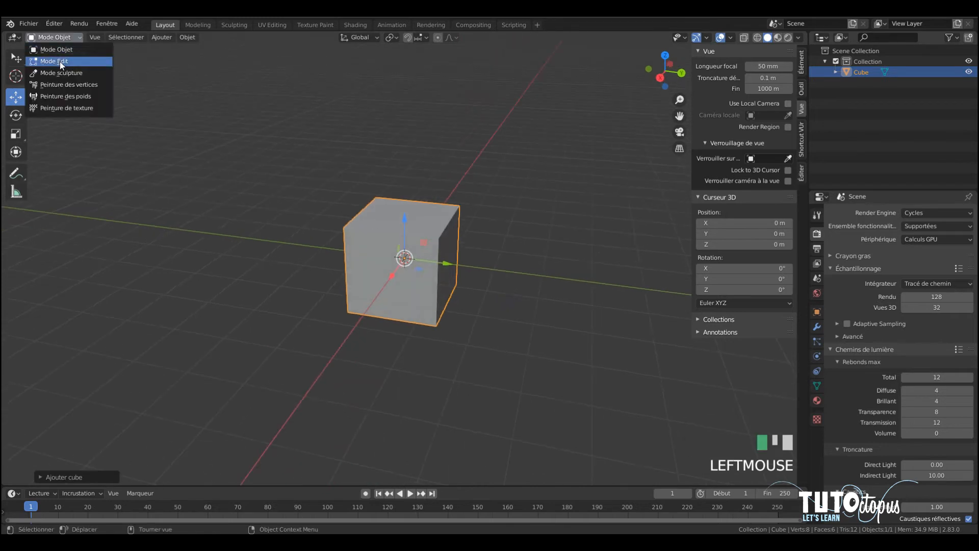
left_click(60, 61)
left_click(114, 38)
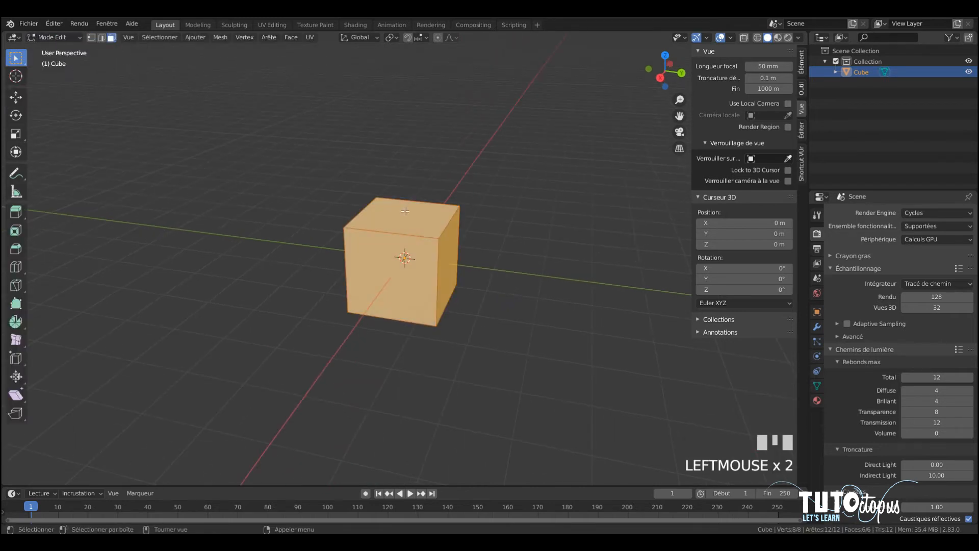
left_click(452, 241)
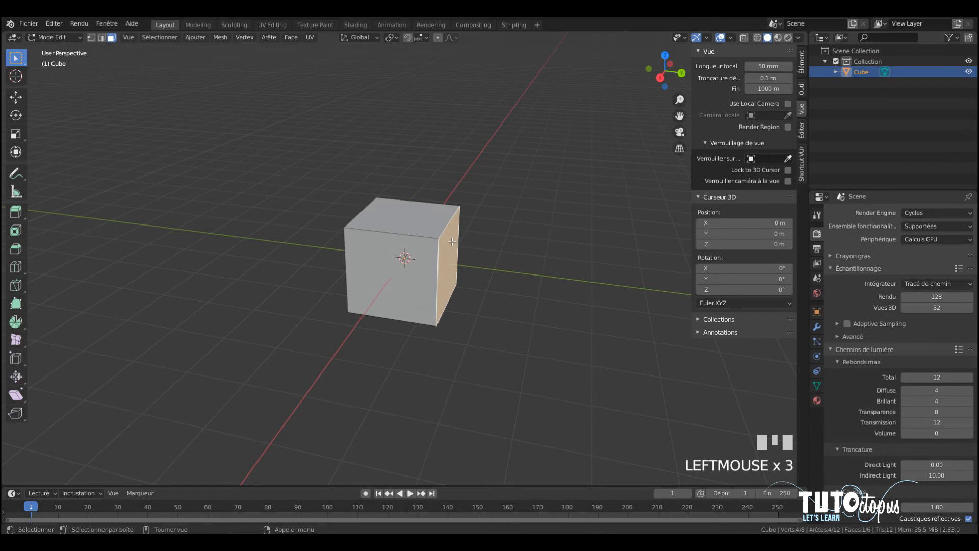
key("e")
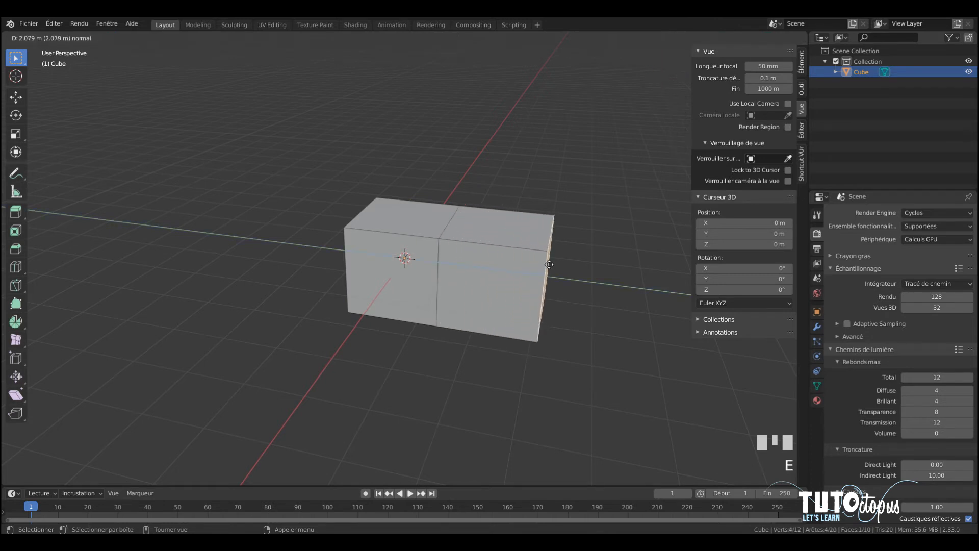
left_click(545, 263)
scroll(518, 305, "down", 3)
middle_click_drag(518, 304, 546, 295)
scroll(550, 302, "down", 4)
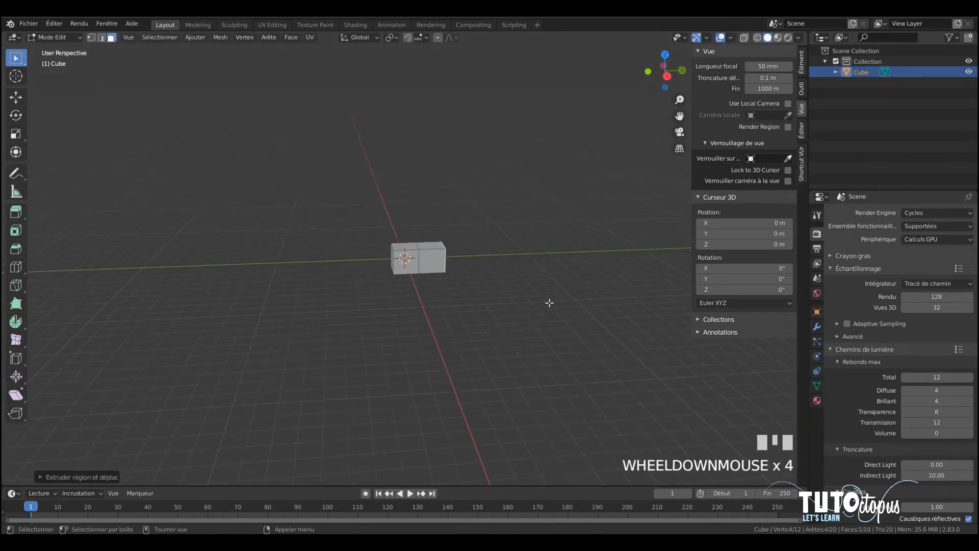
Repeat the last extrusion until the cube becomes a straight bar of eleven segments along Y.
key("shift+r")
key("shift+r")
key("shift+r")
key("shift+r")
key("shift+r")
key("shift+r")
key("shift+r")
key("shift+r")
key("shift+r")
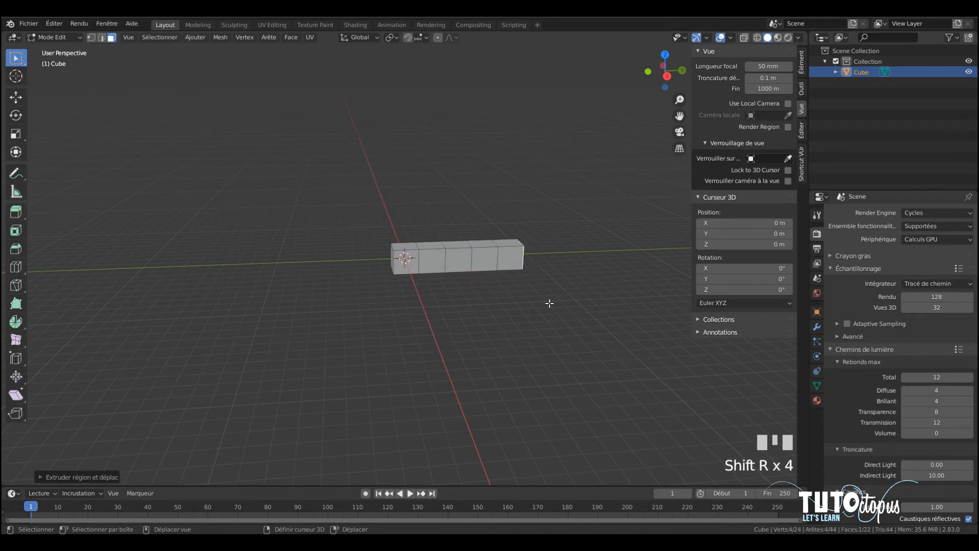
key("shift+r")
key("shift+r")
key("shift+r")
key("shift+r")
key("shift+r")
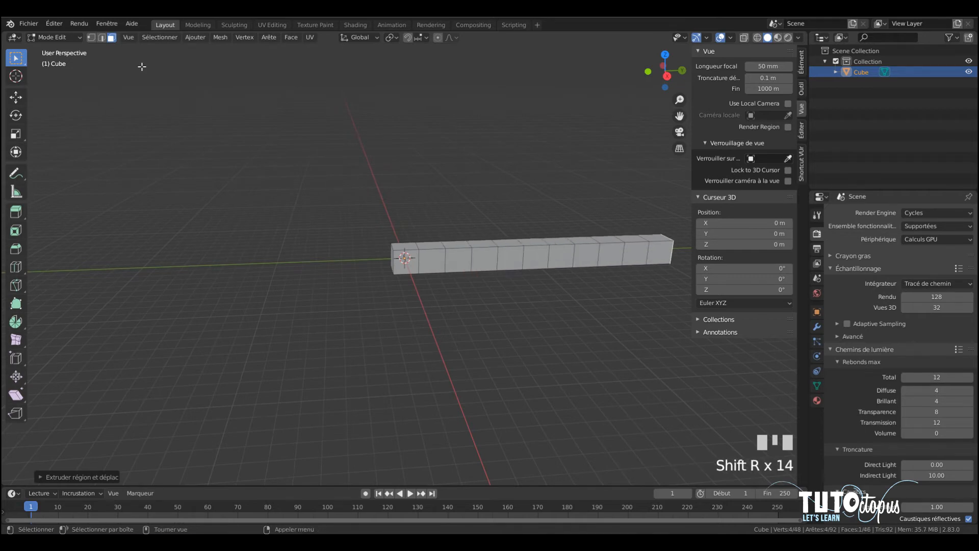
Return to Object Mode and delete the extruded bar.
left_click(63, 38)
left_click(60, 49)
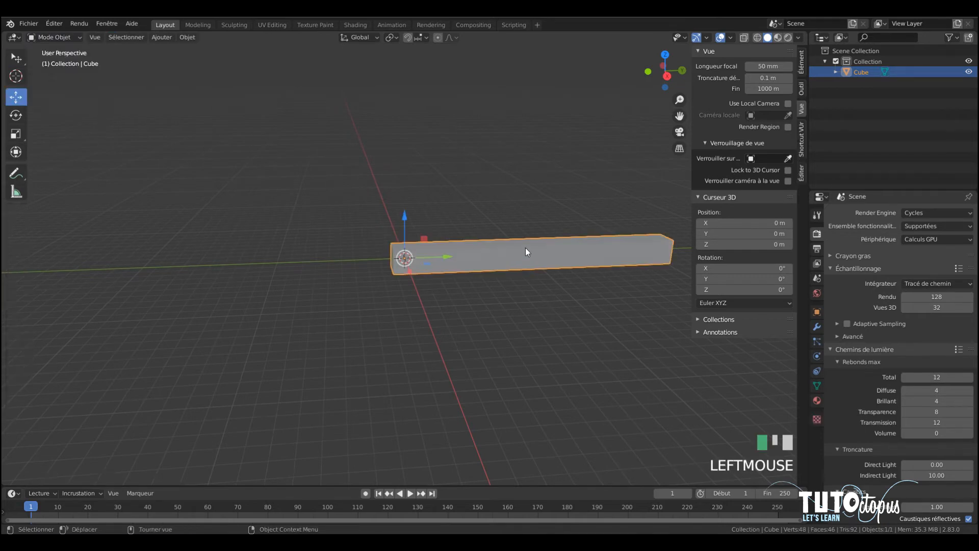
middle_click_drag(526, 248, 329, 250, "shift")
scroll(328, 249, "down", 2)
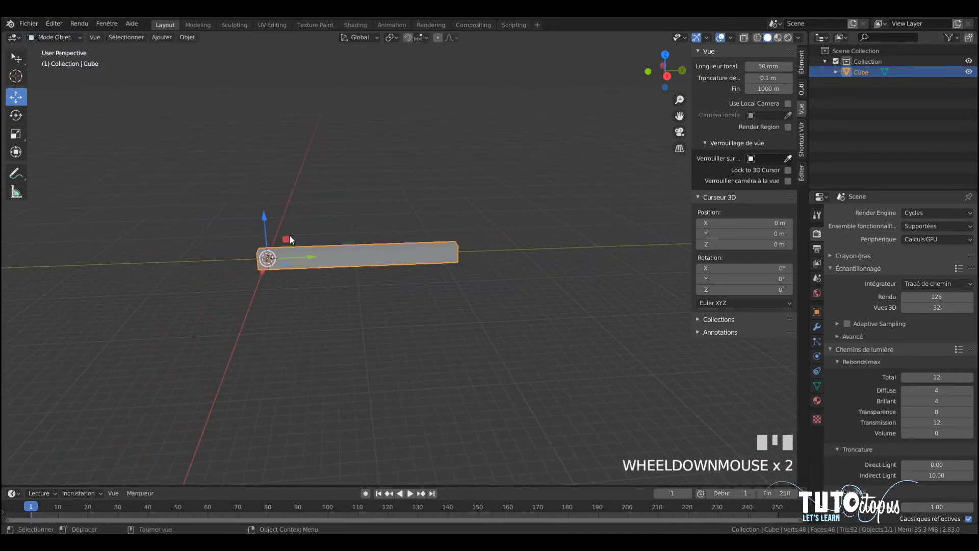
key("Delete")
Add a new cube mesh at the origin.
left_click(170, 39)
mouse_move(174, 49)
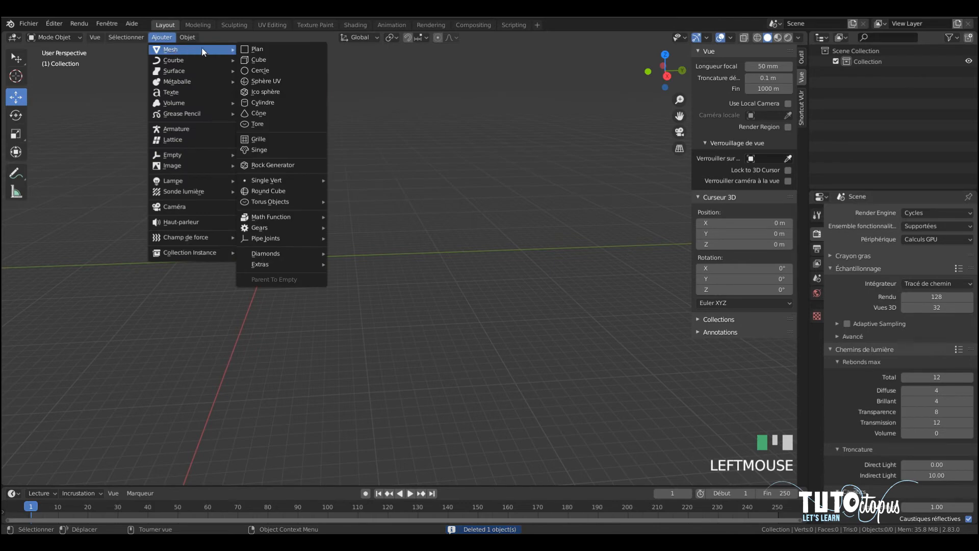
left_click(261, 56)
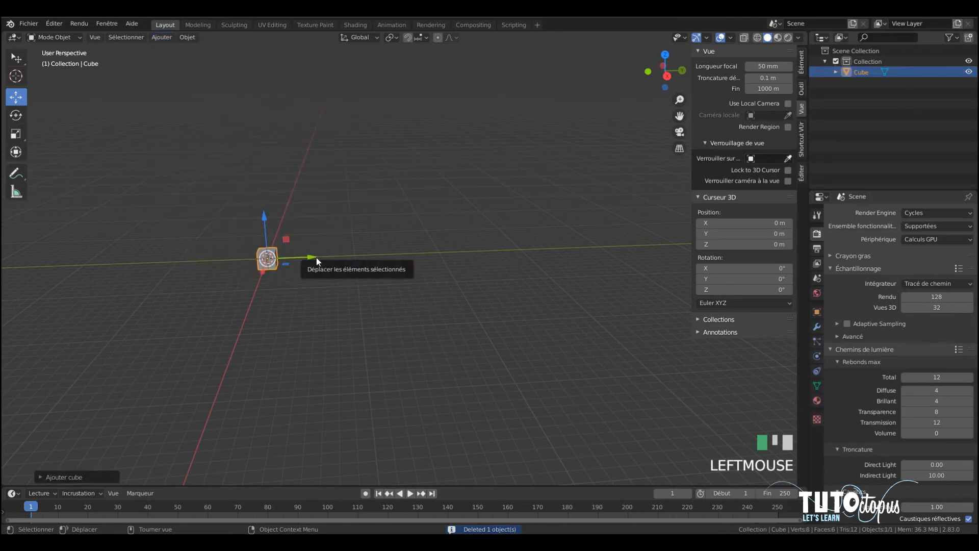
Enter Edit Mode and duplicate the whole cube about 4.25 m along the global Y axis.
left_click(62, 38)
left_click(51, 62)
scroll(240, 269, "up", 3)
middle_click_drag(240, 268, 343, 252, "shift")
scroll(363, 255, "up", 3)
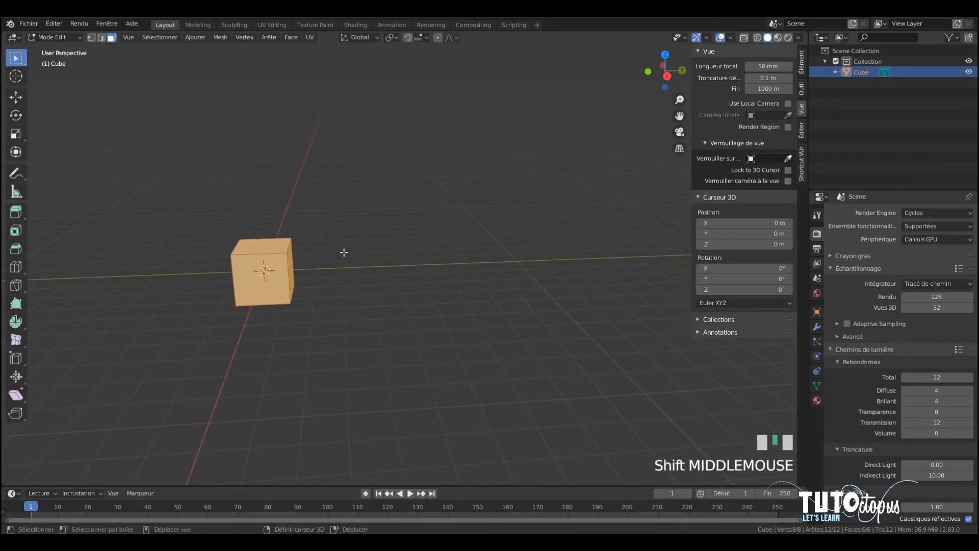
key("shift+d")
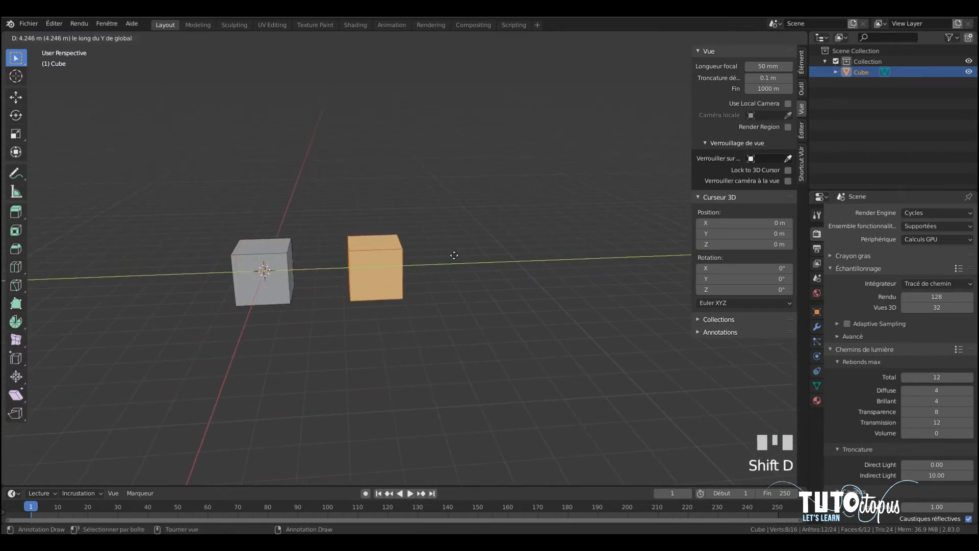
left_click(454, 255)
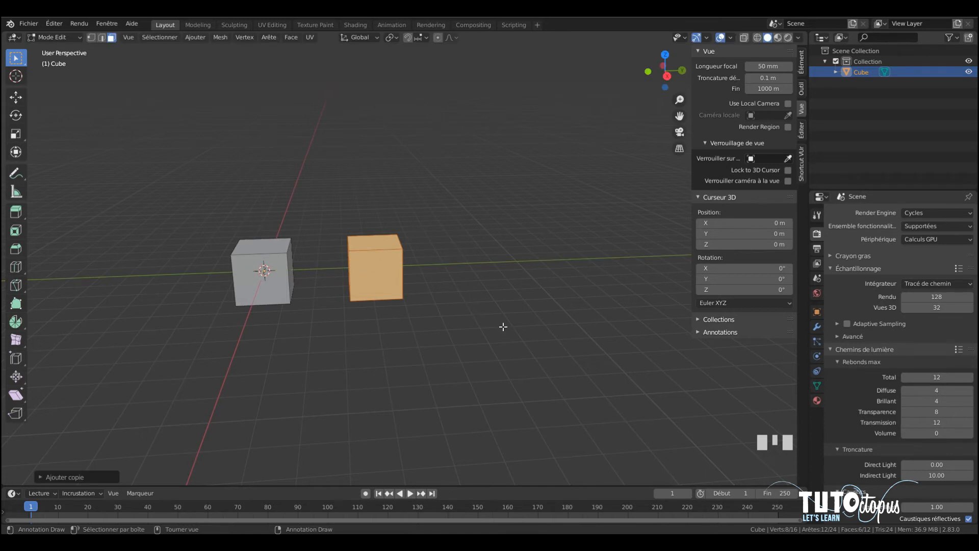
scroll(503, 326, "down", 1)
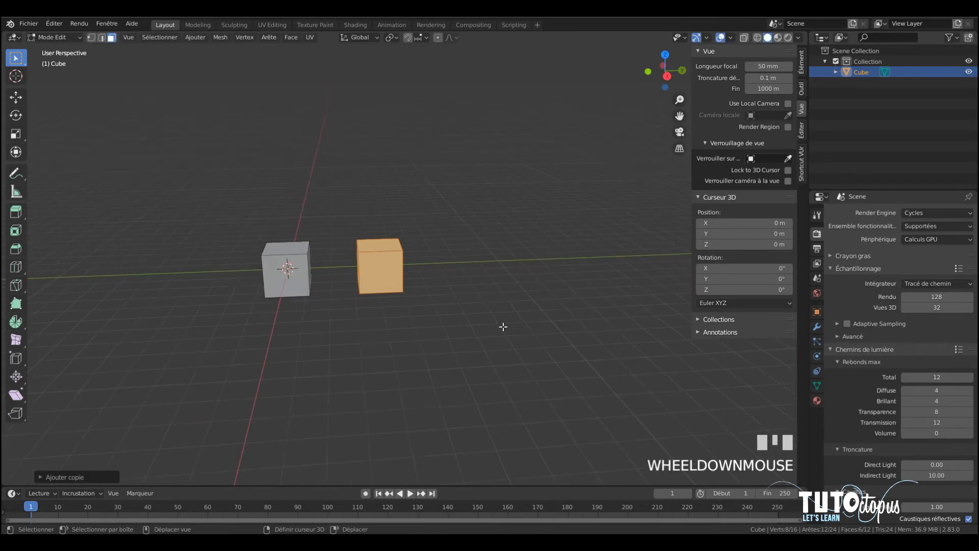
Repeat the duplication until seven evenly spaced cubes stand in a row along Y.
key("shift+r")
key("shift+r")
key("shift+r")
key("shift+r")
key("shift+r")
key("shift+r")
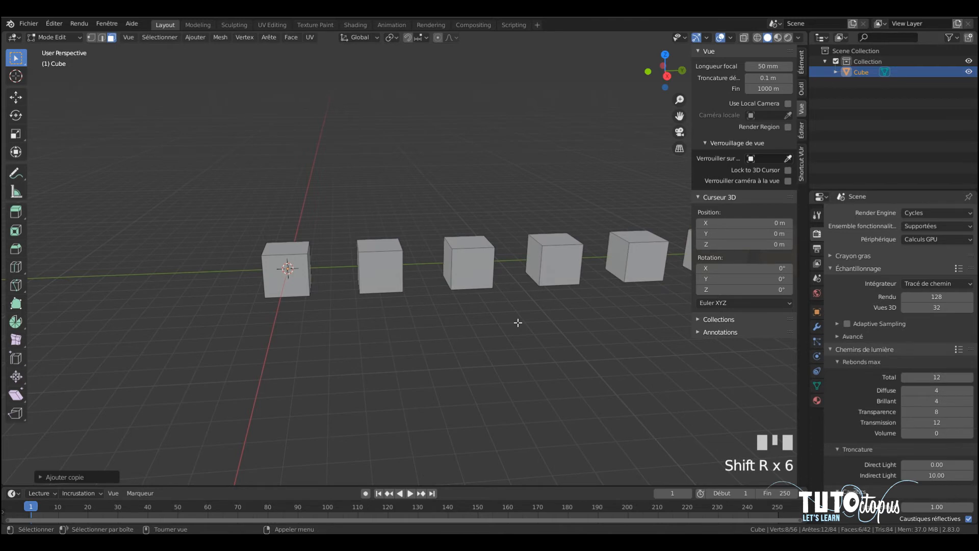
scroll(546, 308, "down", 4)
middle_click_drag(547, 308, 140, 281)
middle_click_drag(437, 249, 389, 214)
scroll(357, 288, "up", 4)
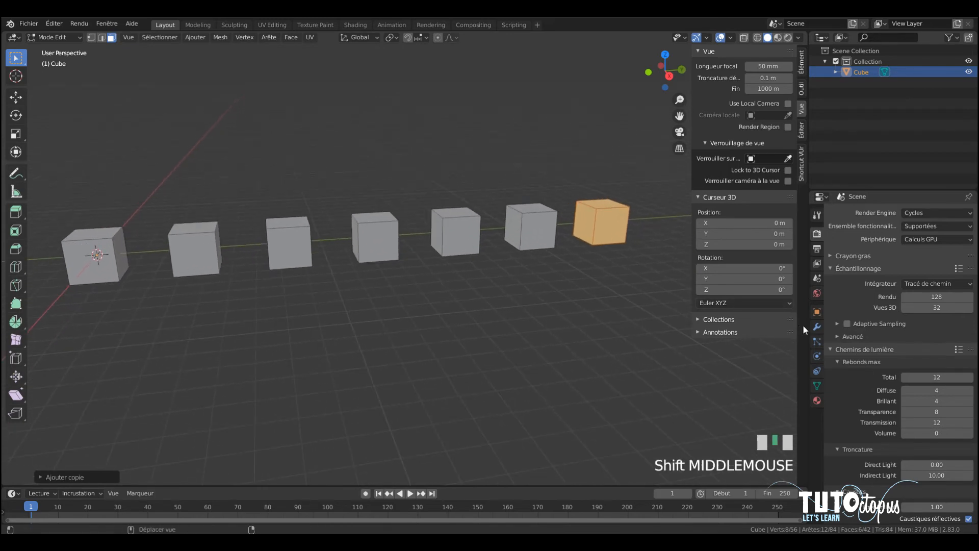
Show the cube object's modifier settings and open the list of modifiers that can be added.
left_click(816, 326)
left_click(873, 213)
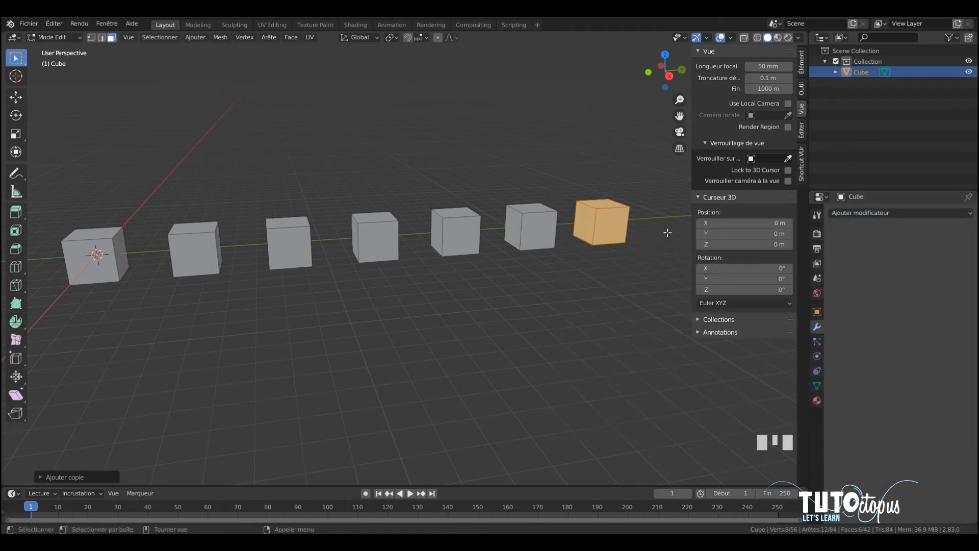
Select the top faces of all seven cubes and extrude them upward together.
left_click(111, 38)
left_click(105, 231)
left_click(212, 228, "shift")
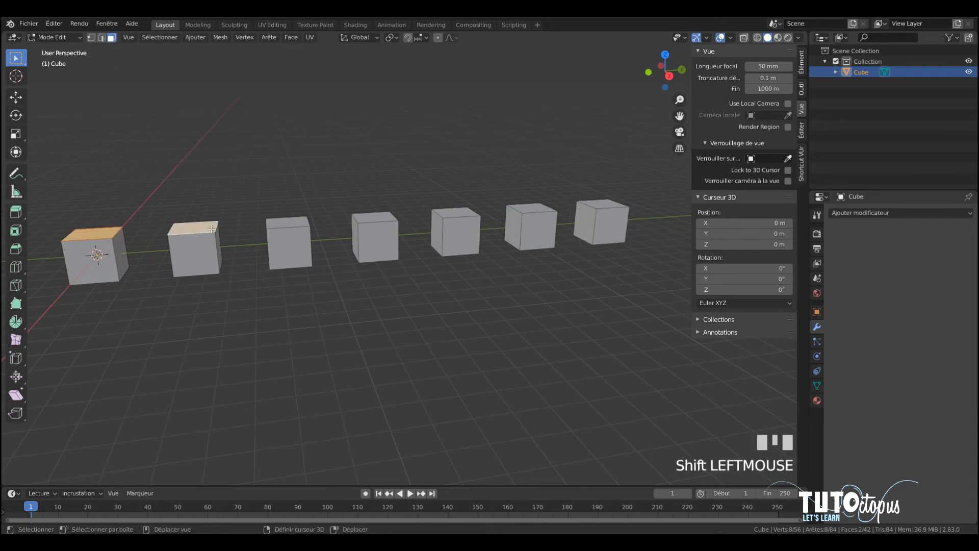
left_click(291, 220, "shift")
left_click(375, 217, "shift")
left_click(475, 211, "shift")
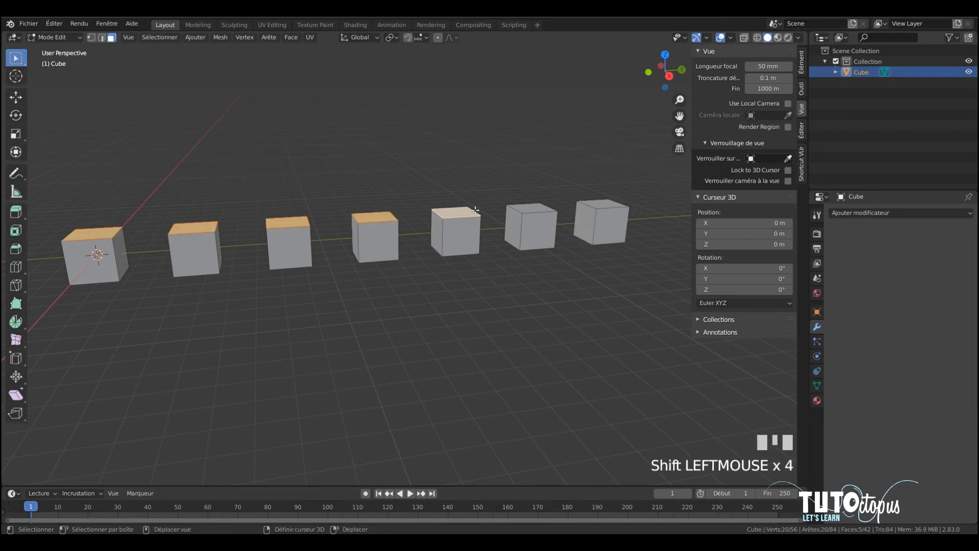
left_click(536, 207, "shift")
left_click(604, 203, "shift")
key("e")
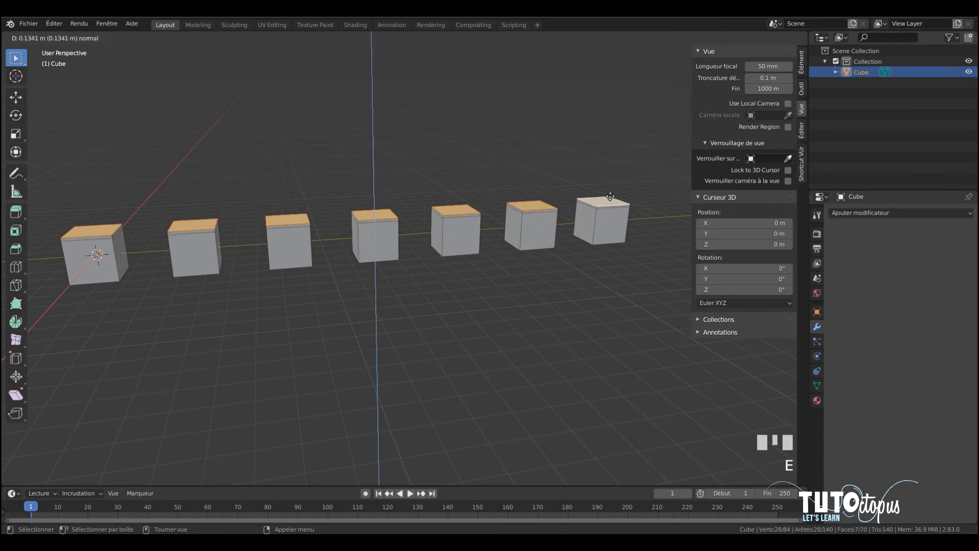
left_click(610, 182)
Repeat the upward extrusion of the seven top faces until each column is ten segments high.
key("shift+r")
key("shift+r")
key("shift+r")
key("shift+r")
key("shift+r")
key("shift+r")
key("shift+r")
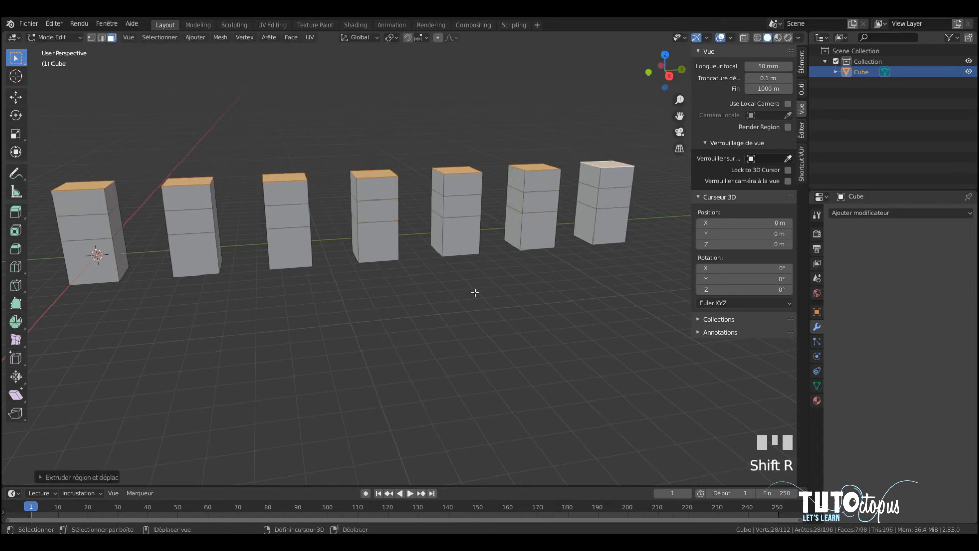
key("shift+r")
key("shift+r")
key("shift+r")
key("shift+r")
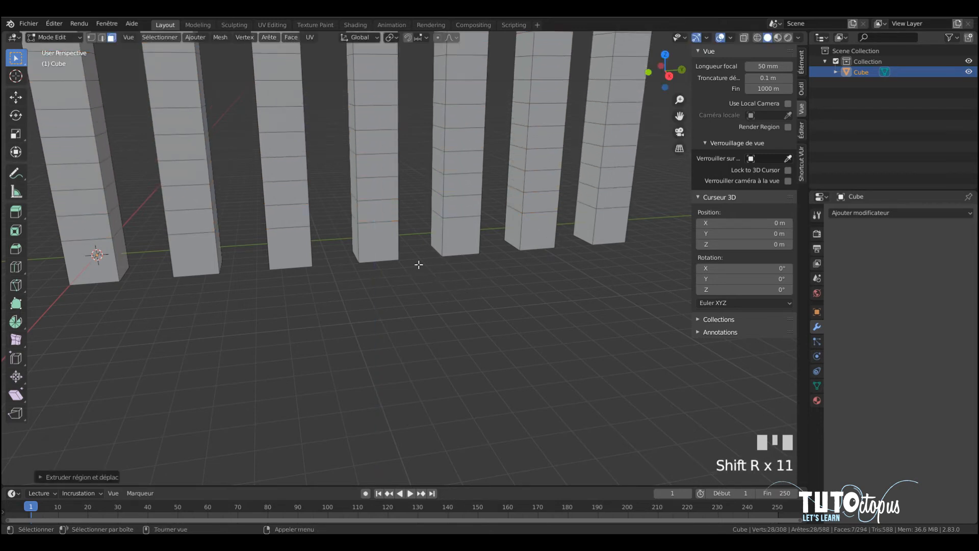
middle_click_drag(401, 214, 367, 216, "shift")
scroll(368, 216, "down", 5)
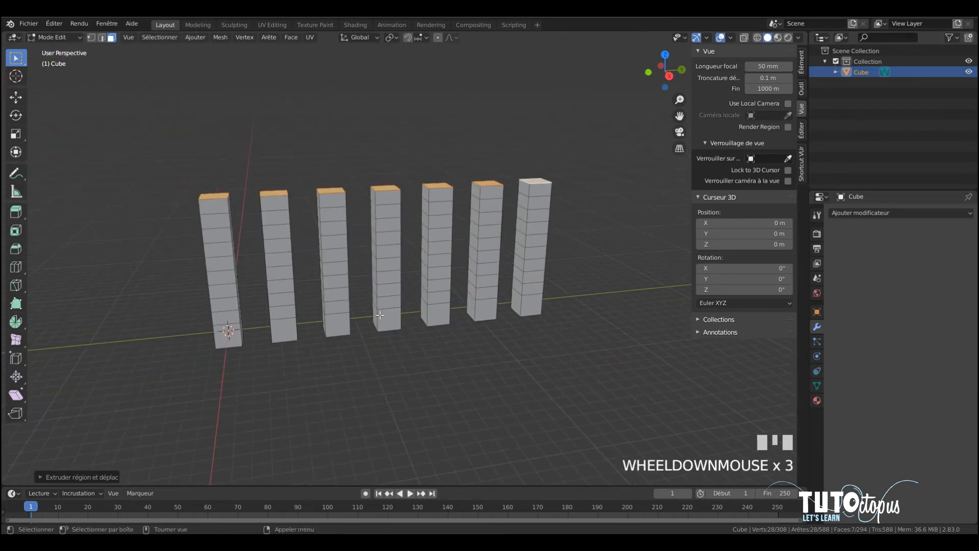
middle_click_drag(481, 260, 505, 247)
scroll(449, 266, "up", 3)
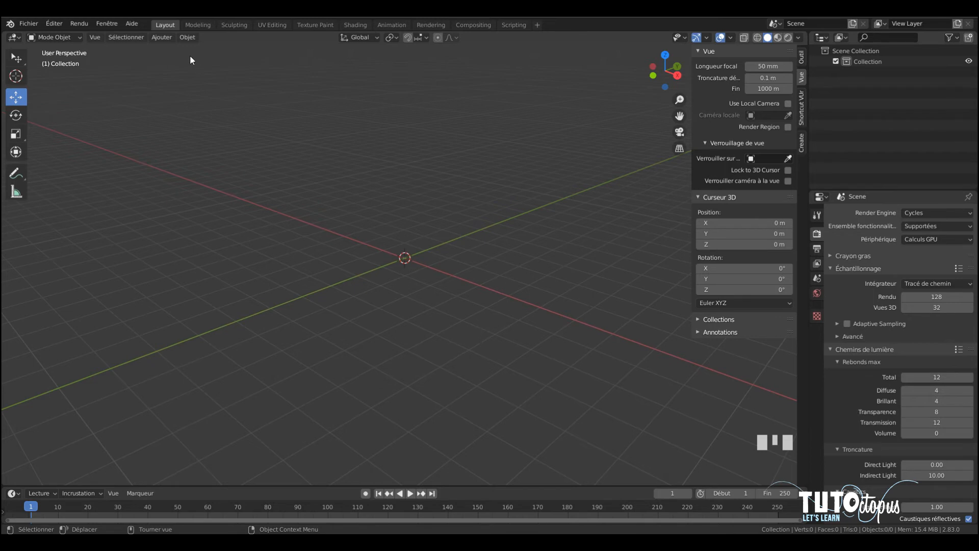
Add a plane mesh at the origin of the empty scene and look at it from the top.
left_click(168, 39)
mouse_move(171, 49)
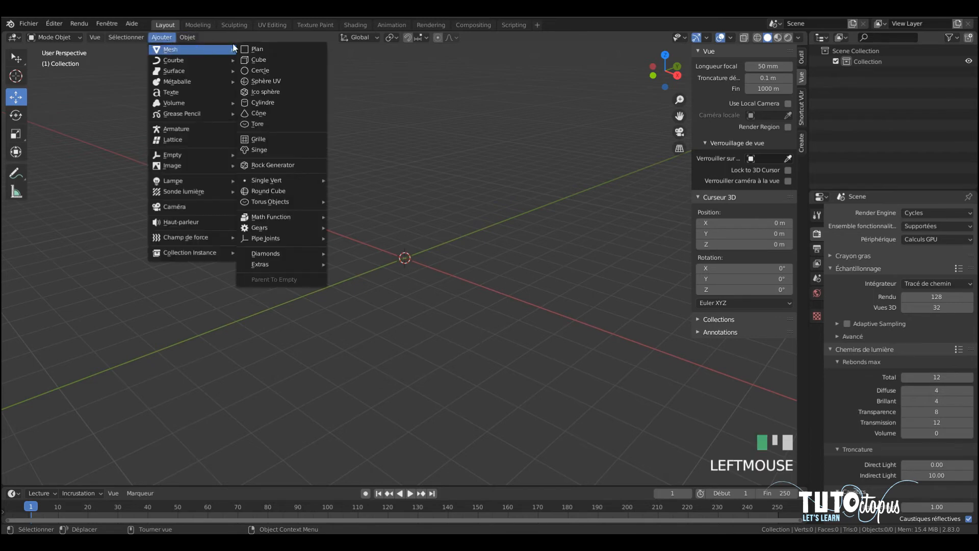
left_click(264, 50)
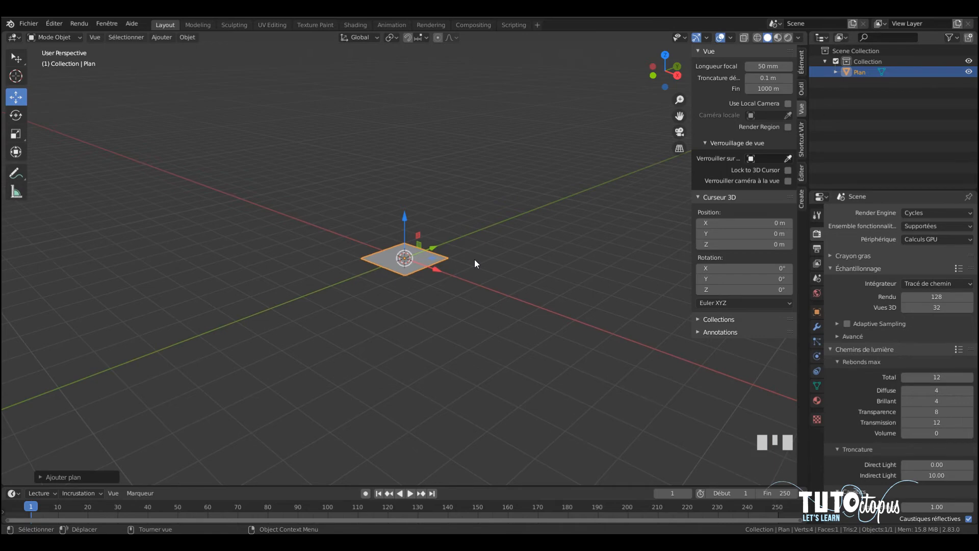
key("KP_7")
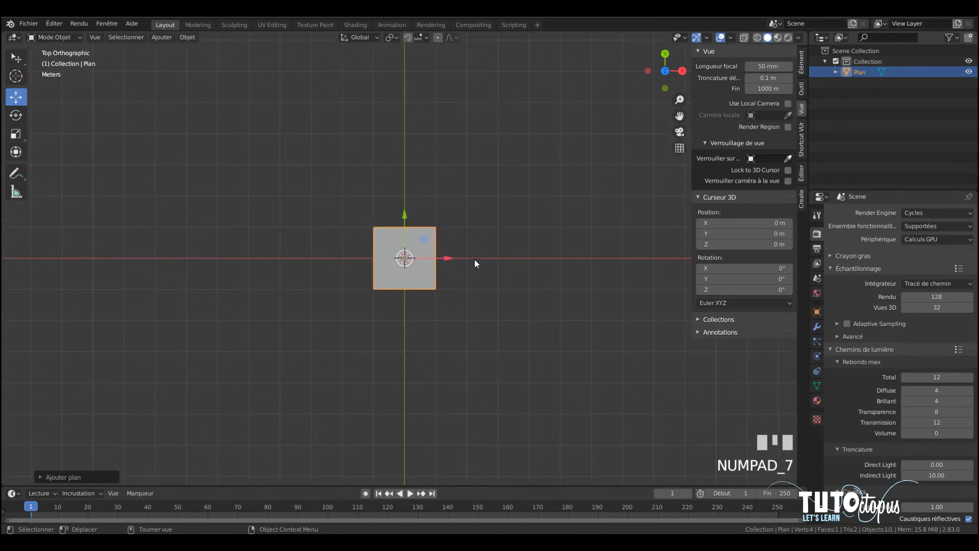
scroll(474, 259, "up", 4)
In Edit Mode, delete the plane's lower edge with the edges option, leaving a three-sided open outline.
left_click(71, 36)
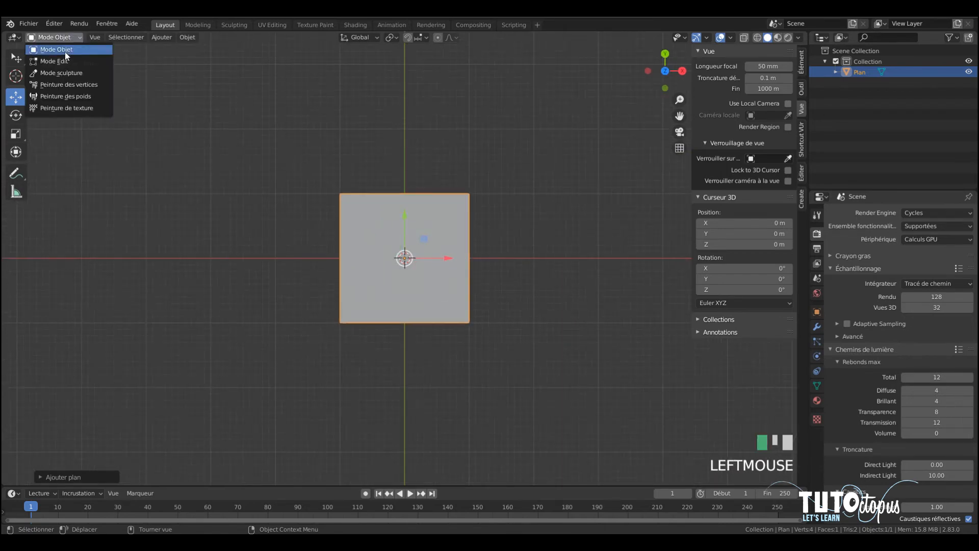
left_click(60, 61)
left_click(102, 37)
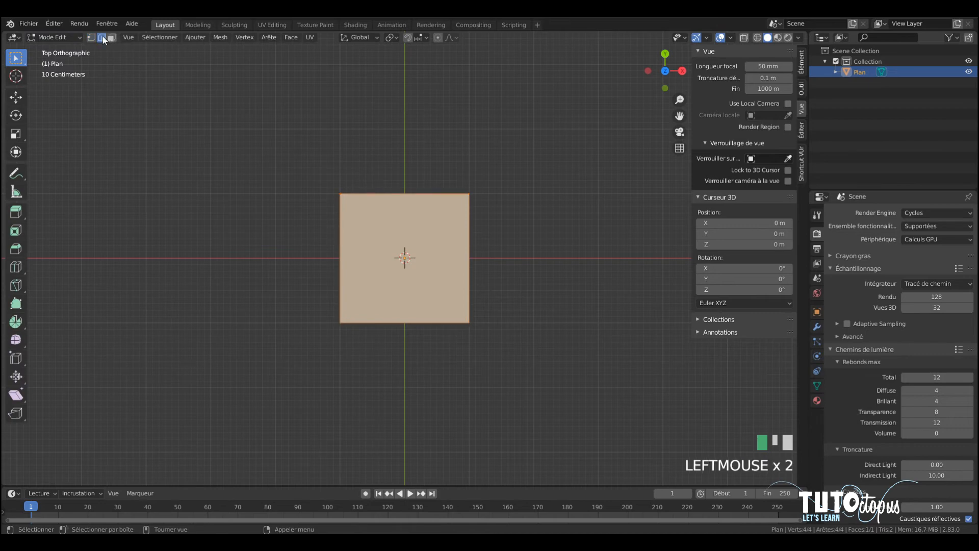
left_click(403, 323)
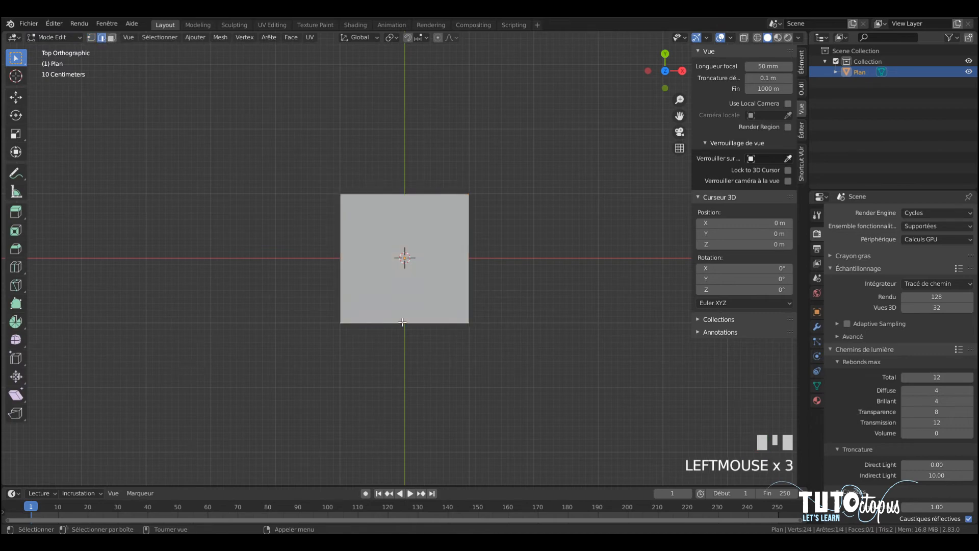
key("Delete")
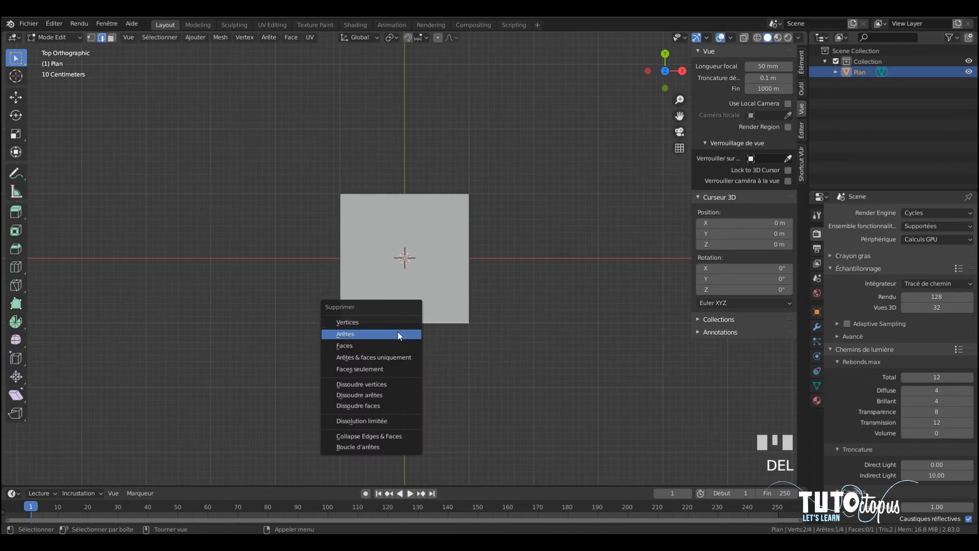
left_click(399, 335)
scroll(431, 301, "up", 3)
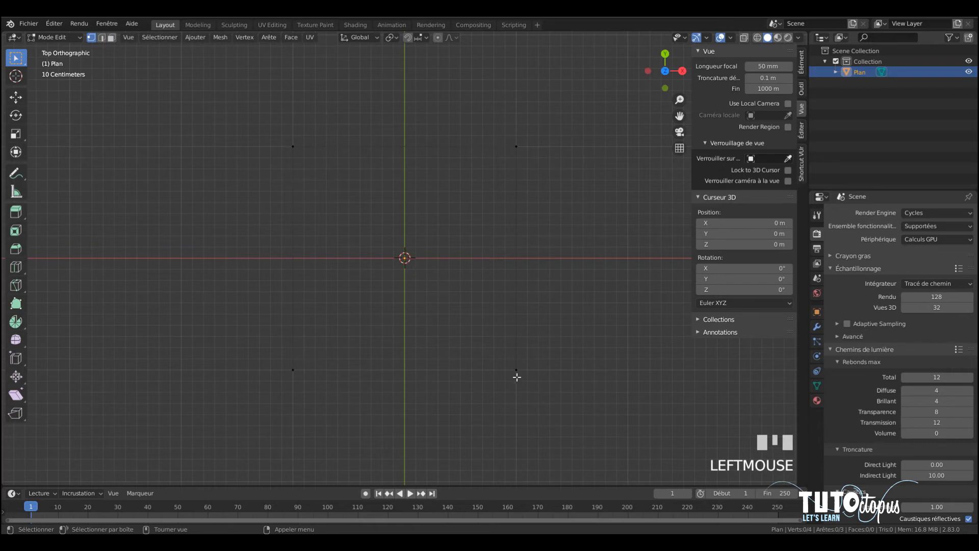
Bevel the outline's two upper corner vertices with a vertex-only bevel about 0.622 m wide and 7 segments.
left_click(294, 146)
left_click(517, 147, "shift")
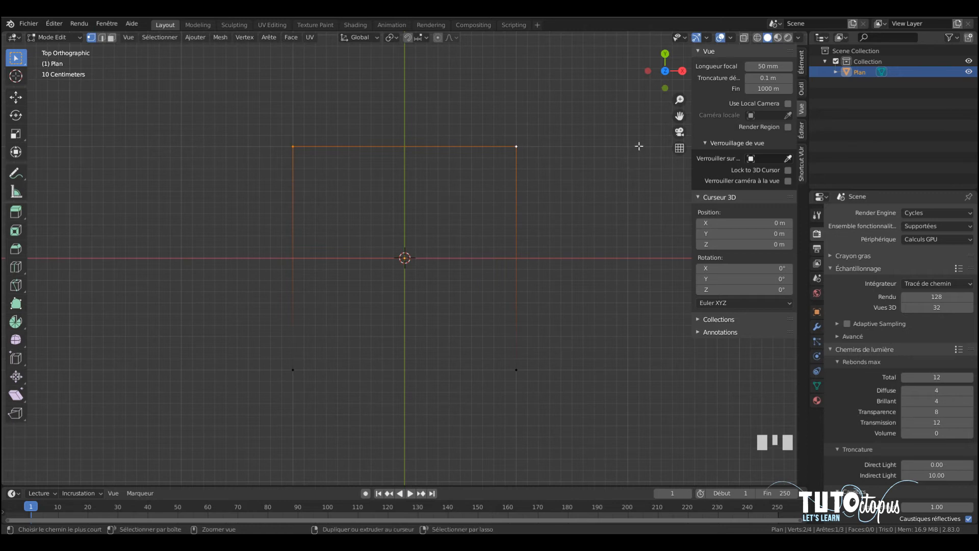
key("ctrl+b")
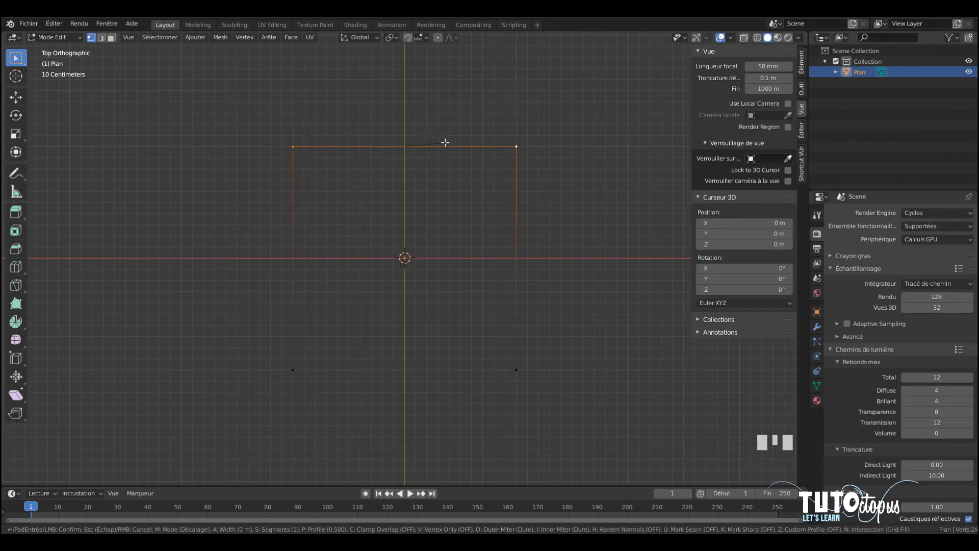
right_click(568, 65)
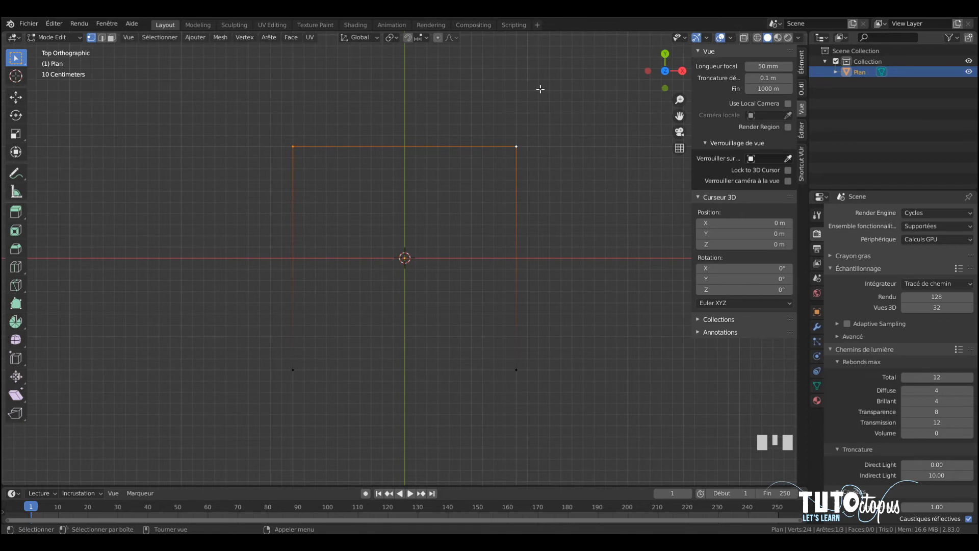
key("shift+ctrl+b")
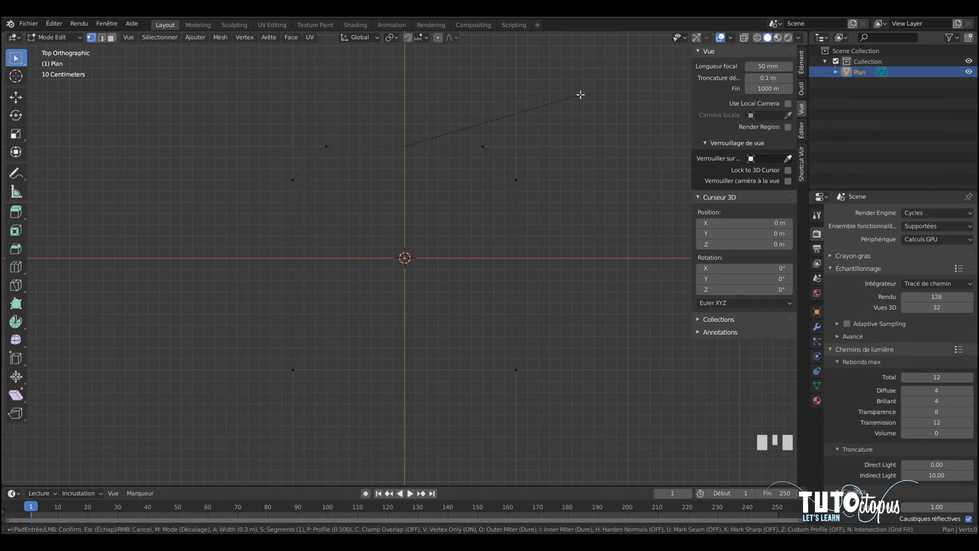
scroll(583, 95, "up", 1)
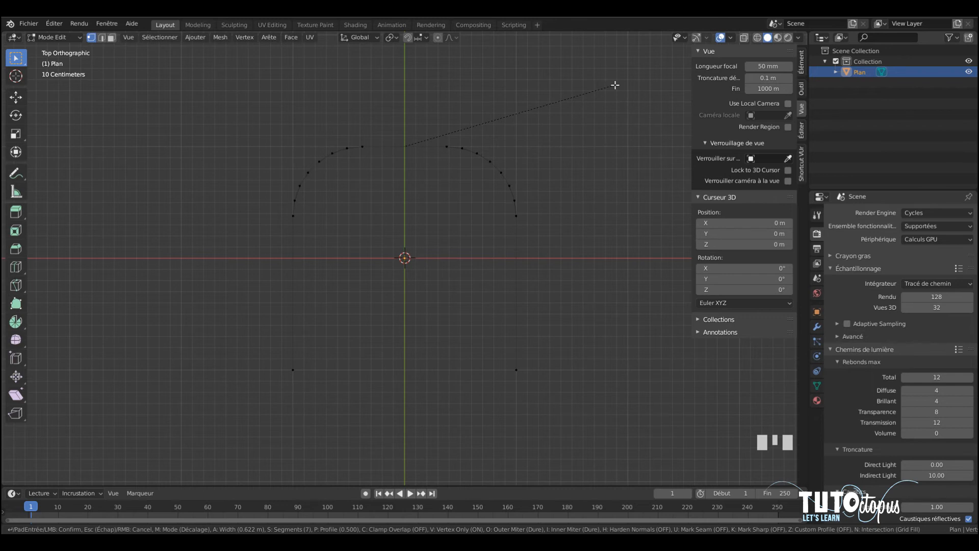
left_click(616, 85)
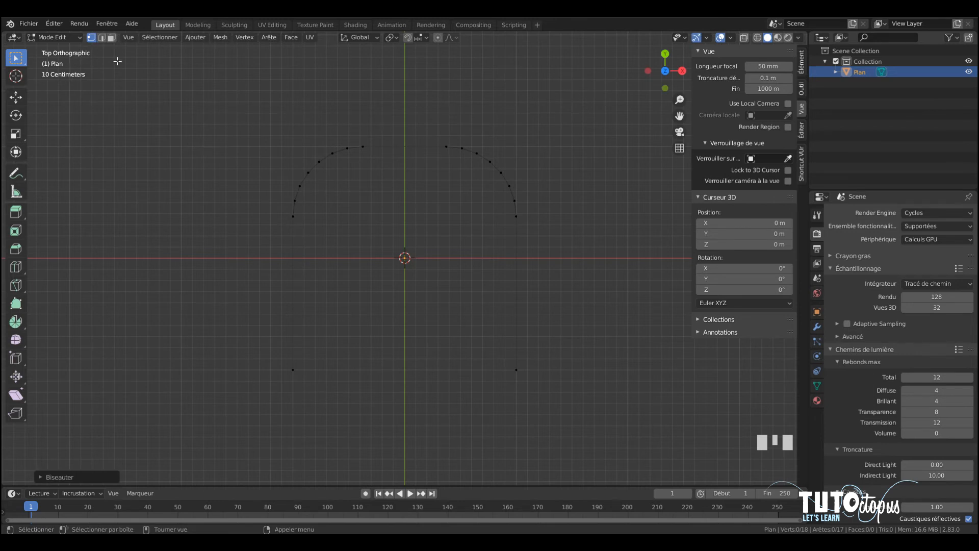
Return to Object Mode and convert the rounded outline from a mesh to a curve.
scroll(377, 227, "down", 2)
mouse_move(372, 225)
middle_mouse_down()
mouse_move(368, 207)
mouse_move(420, 183)
mouse_move(394, 124)
mouse_move(374, 221)
middle_mouse_up()
scroll(374, 221, "up", 2)
middle_click_drag(463, 232, 410, 211)
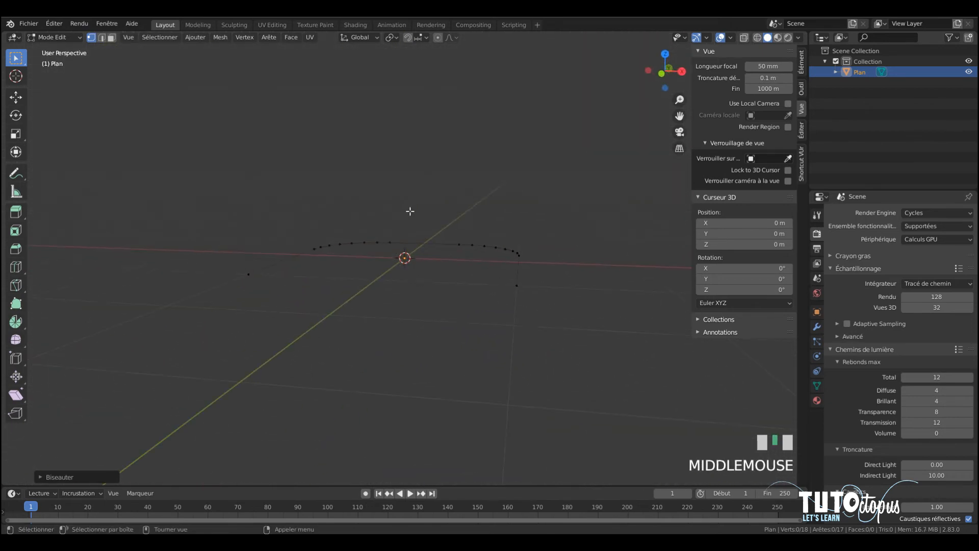
key("KP_7")
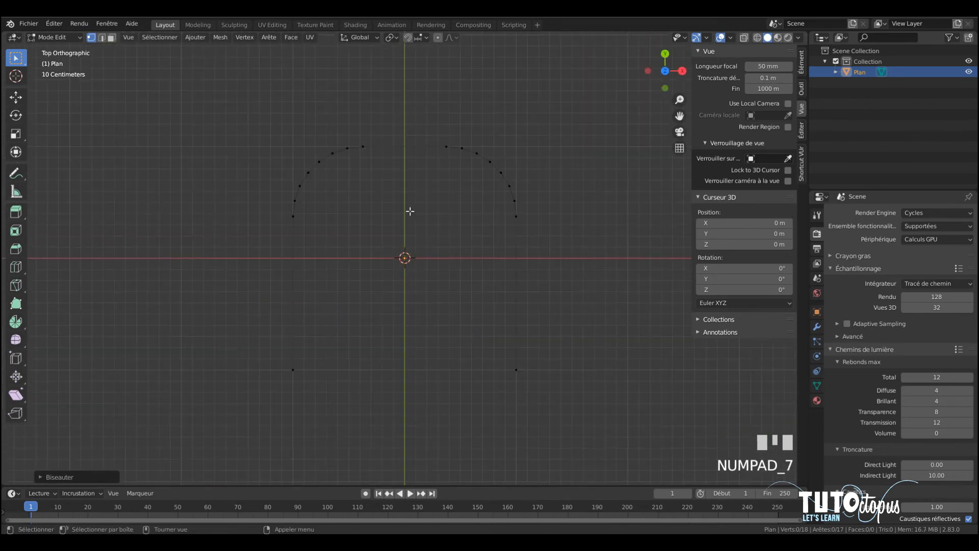
left_click(68, 37)
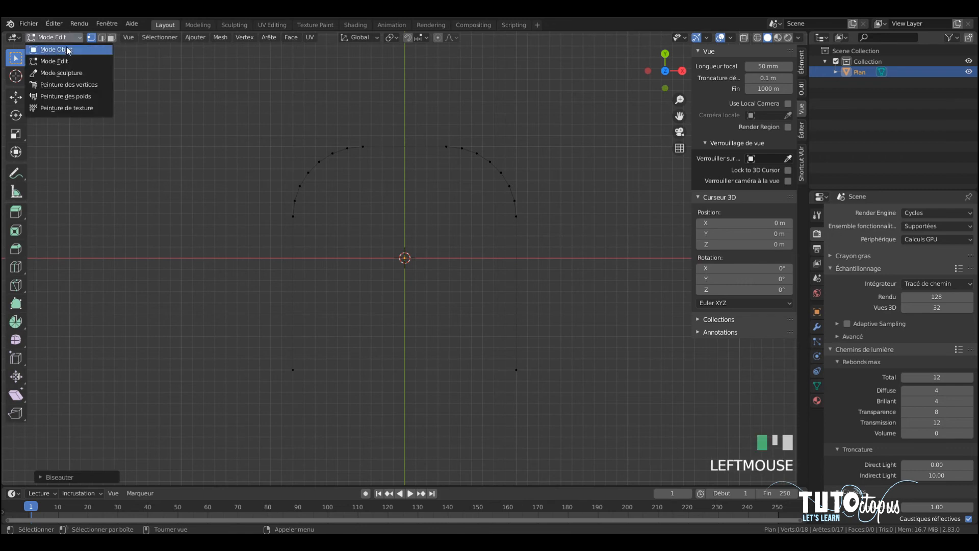
left_click(68, 50)
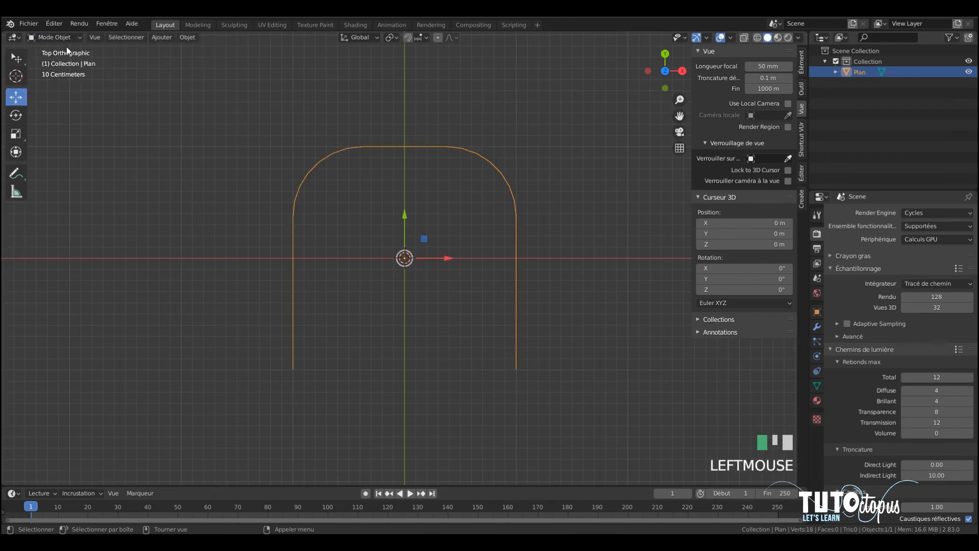
left_click(188, 38)
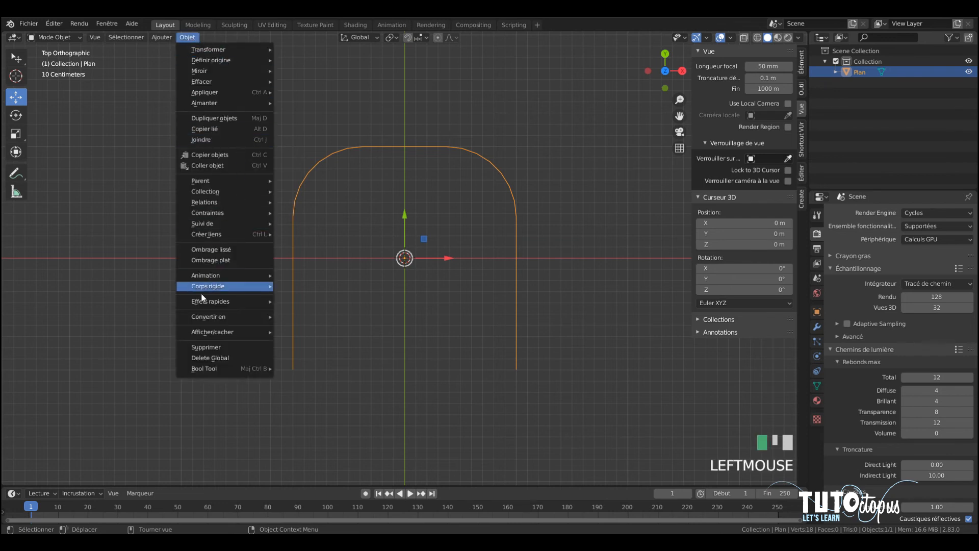
mouse_move(204, 317)
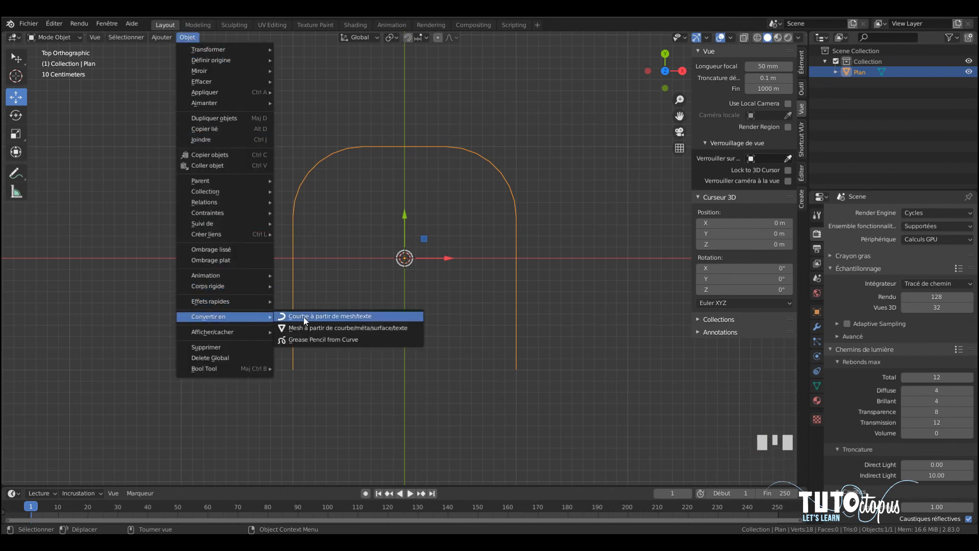
left_click(349, 318)
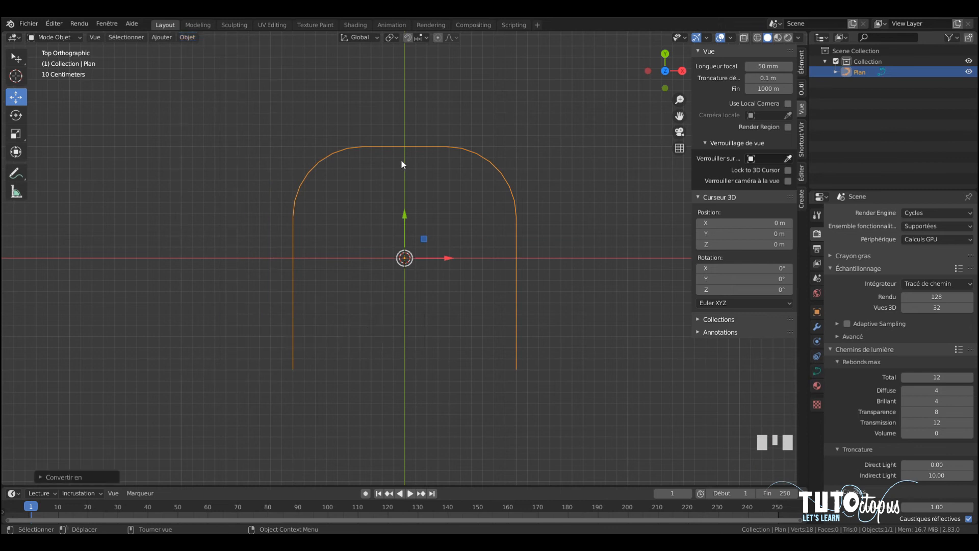
Give the curve a geometry bevel depth of 0.2 m and a bevel resolution of 32.
left_click(817, 371)
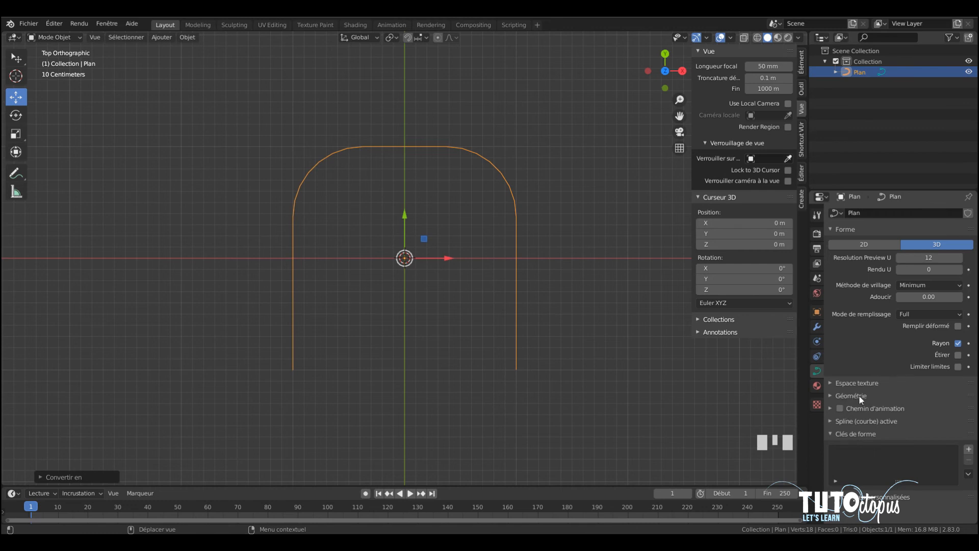
left_click(831, 395)
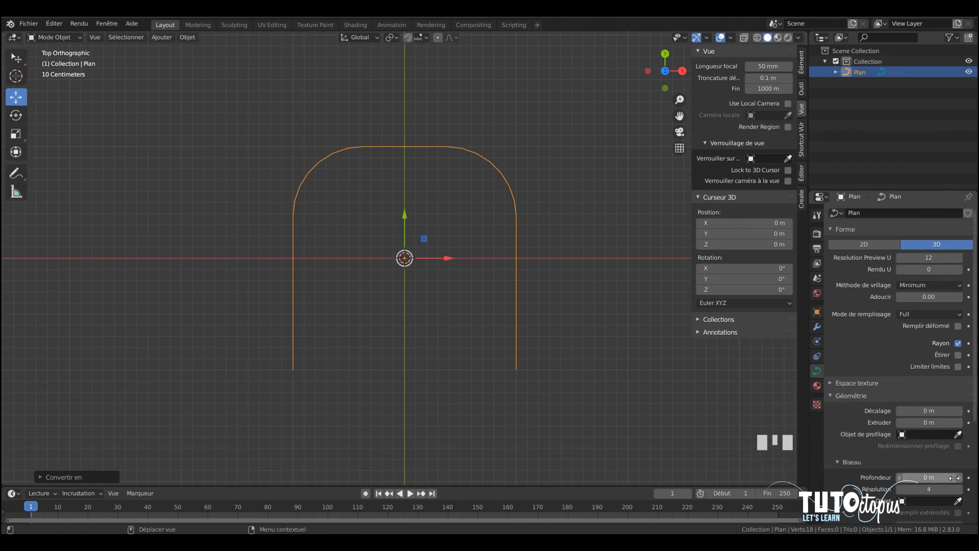
mouse_move(961, 481)
left_mouse_down()
mouse_move(978, 481)
mouse_move(949, 481)
left_mouse_up()
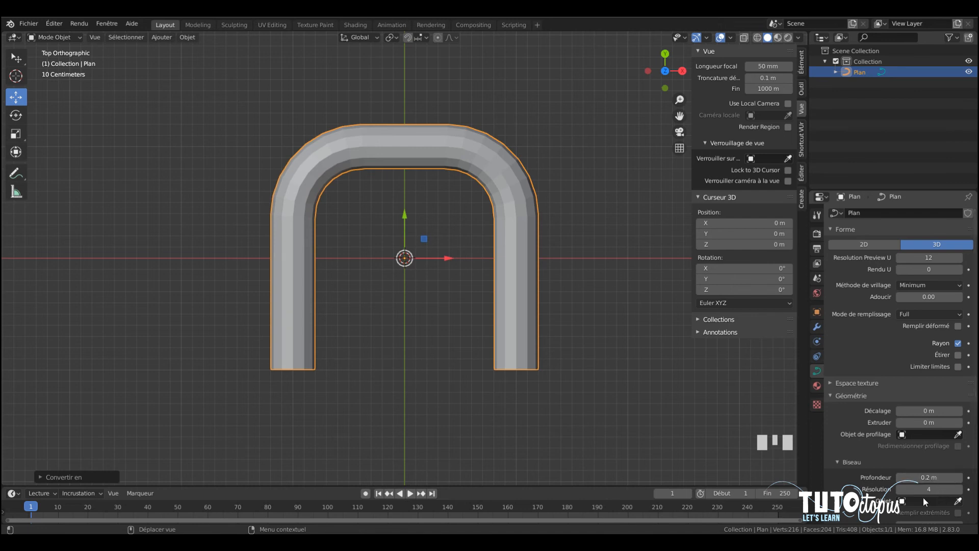
left_click_drag(962, 490, 977, 490)
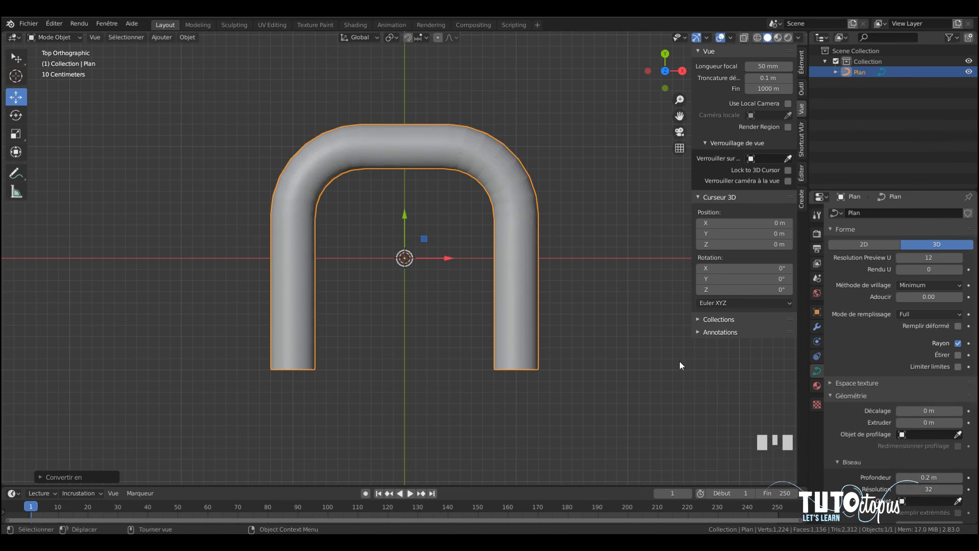
Try a curve extrude value of 0.15 m on the tube and set it back to 0 m.
scroll(510, 218, "up", 2)
scroll(557, 258, "down", 1)
middle_click_drag(546, 262, 574, 175)
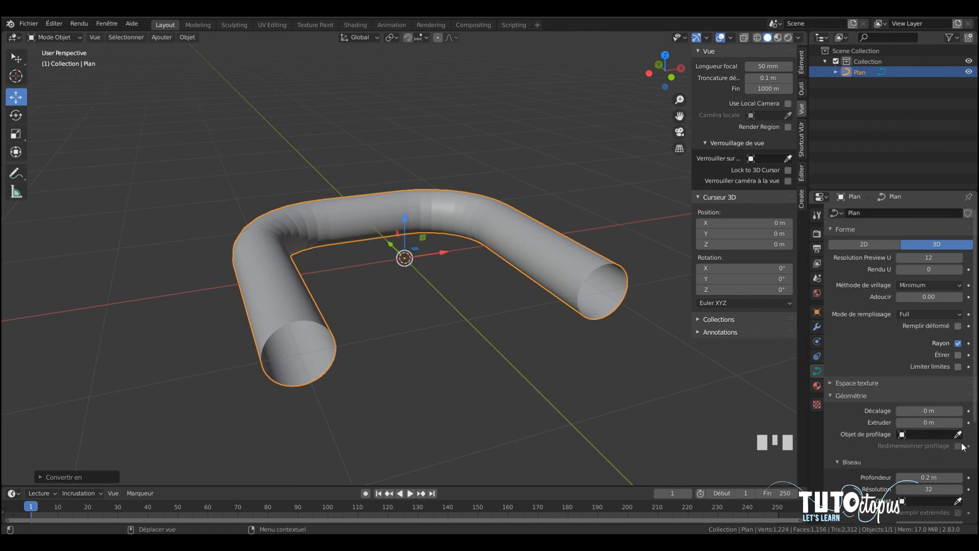
left_click_drag(977, 405, 976, 452)
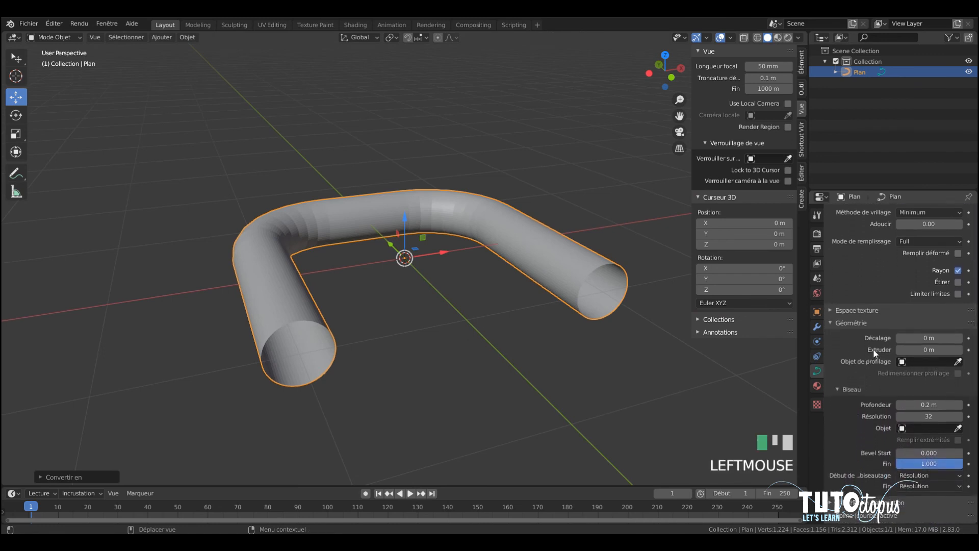
left_click(960, 350)
mouse_move(960, 350)
left_mouse_down()
mouse_move(977, 350)
mouse_move(959, 350)
left_mouse_up()
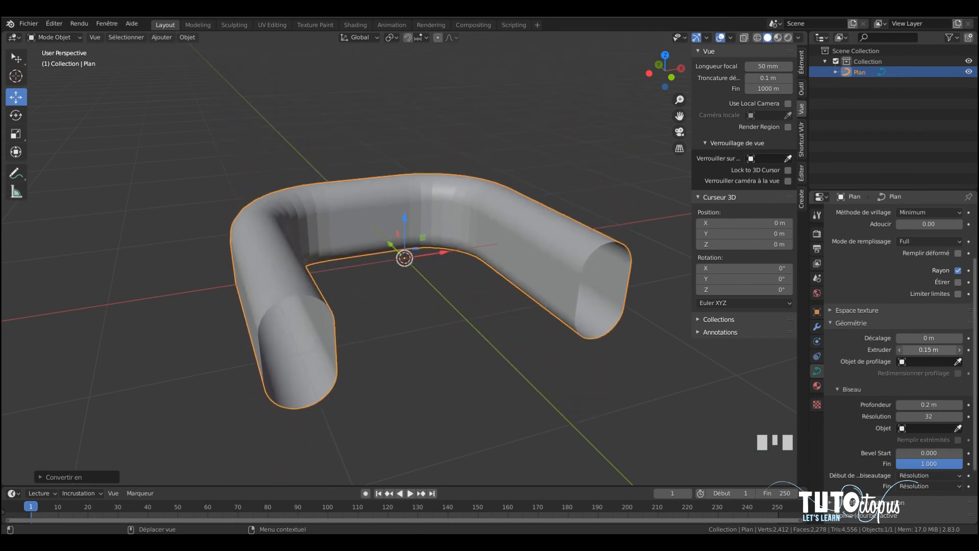
left_click(933, 351)
type("0")
key("Return")
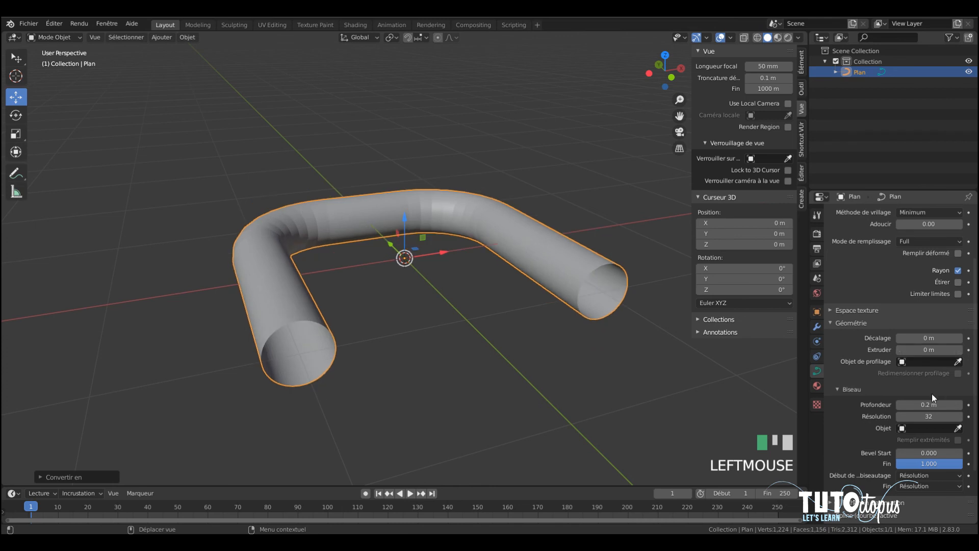
Try out the curve's bevel start and end values, returning them to 0.000 and 1.000.
scroll(932, 394, "down", 2)
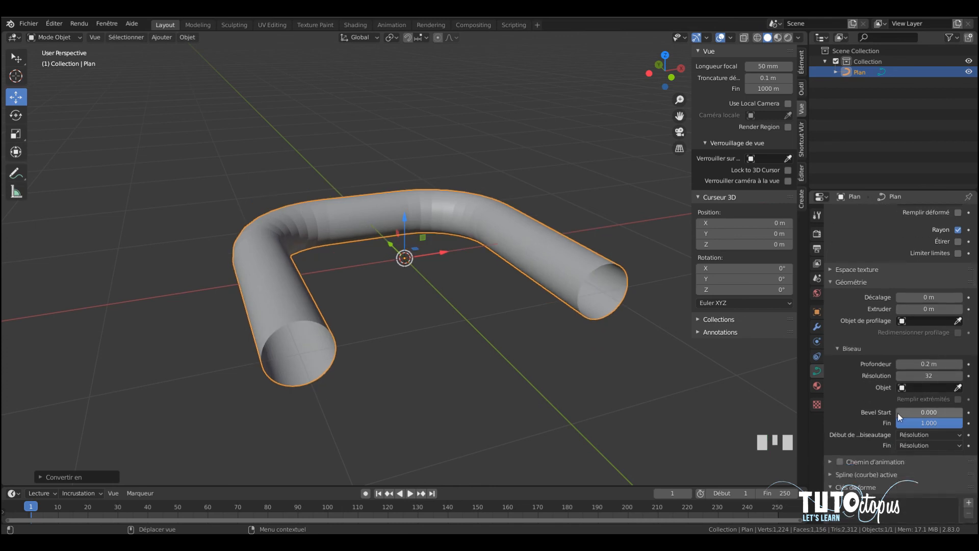
left_click(899, 412)
mouse_move(898, 412)
left_mouse_down()
mouse_move(939, 412)
mouse_move(897, 412)
mouse_move(891, 427)
left_mouse_up()
mouse_move(955, 423)
left_mouse_down()
mouse_move(919, 423)
mouse_move(961, 423)
left_mouse_up()
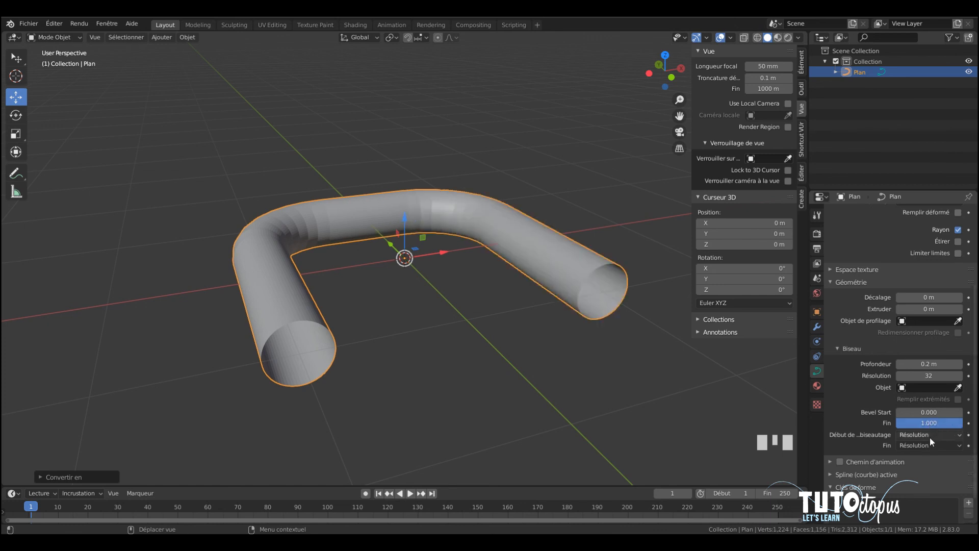
Convert the tube from a curve to a mesh.
scroll(509, 240, "up", 2)
middle_click_drag(546, 241, 477, 240)
scroll(464, 214, "down", 2)
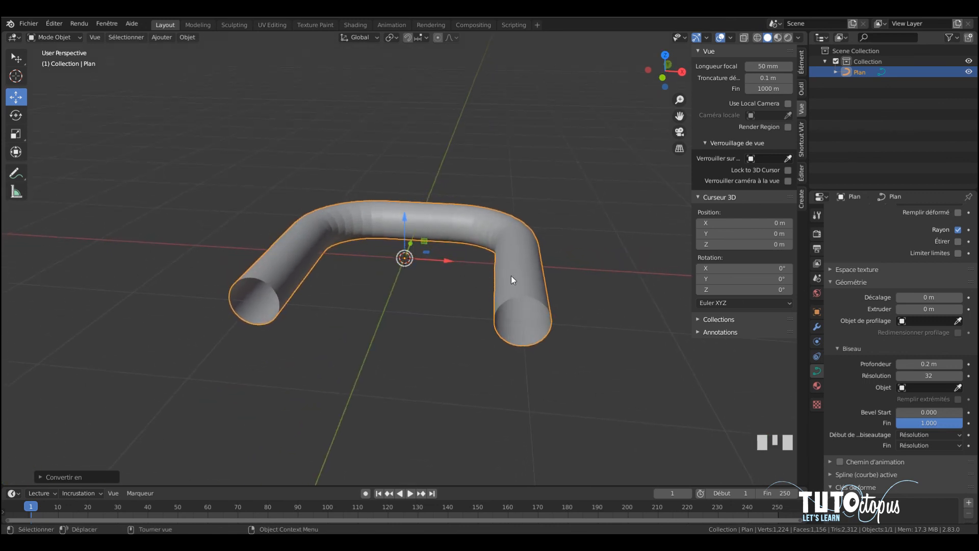
left_click(190, 37)
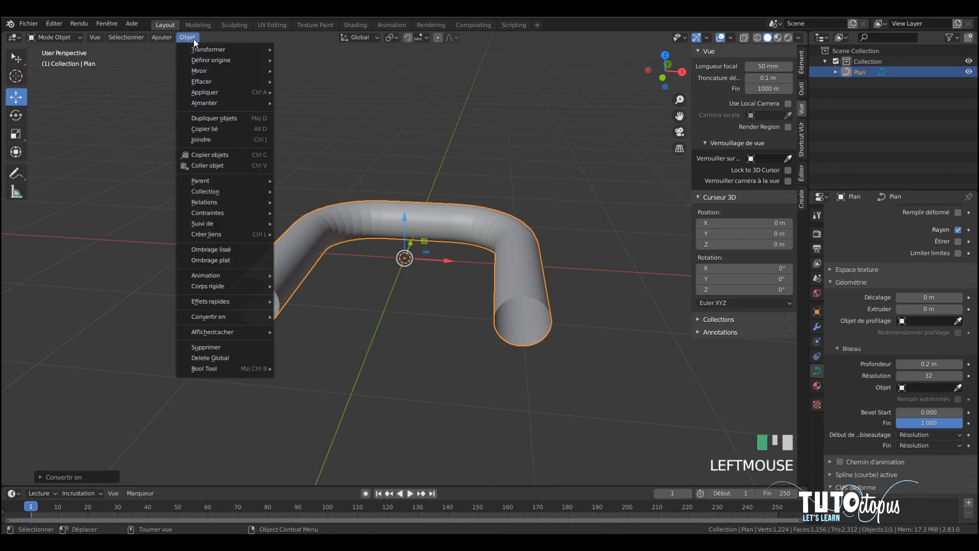
mouse_move(206, 319)
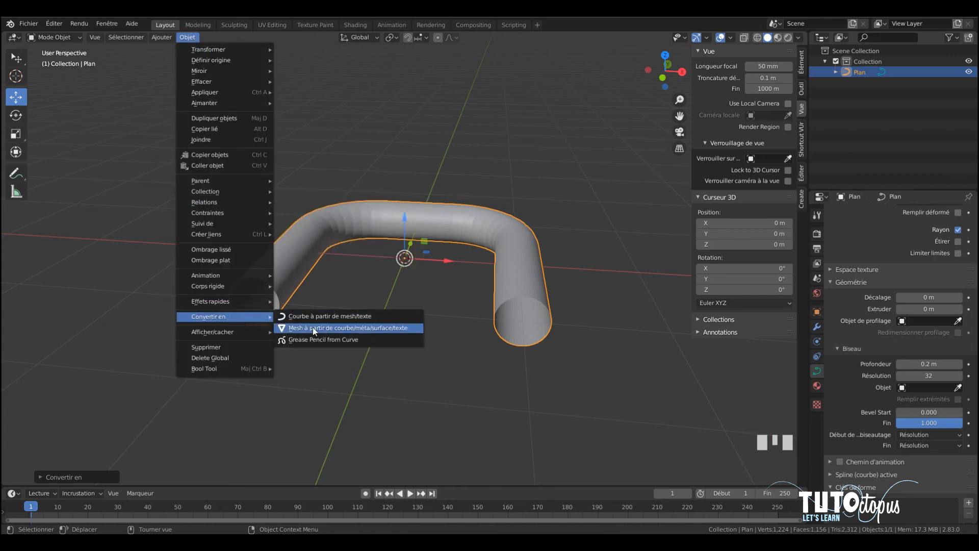
left_click(341, 330)
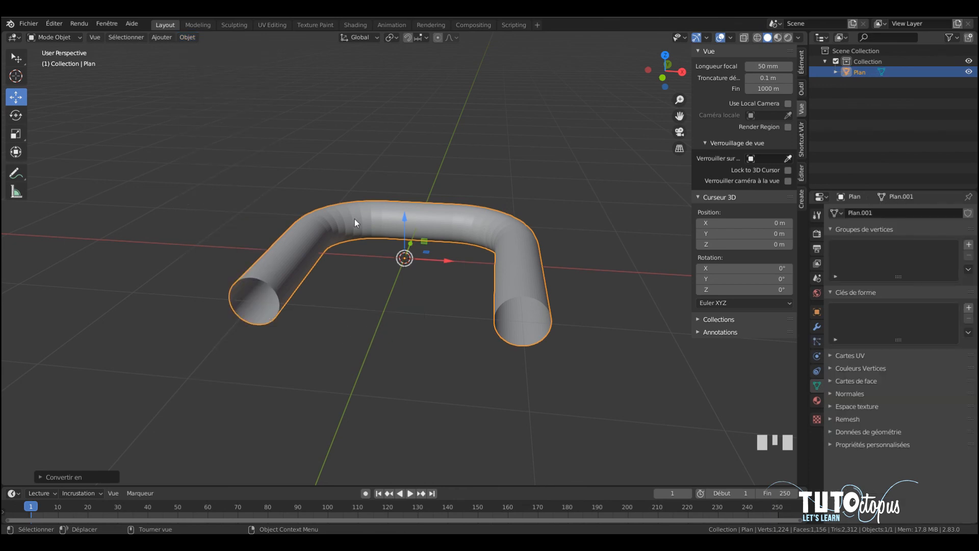
Examine the converted tube's topology in Edit Mode and return to Object Mode.
left_click(69, 38)
left_click(66, 59)
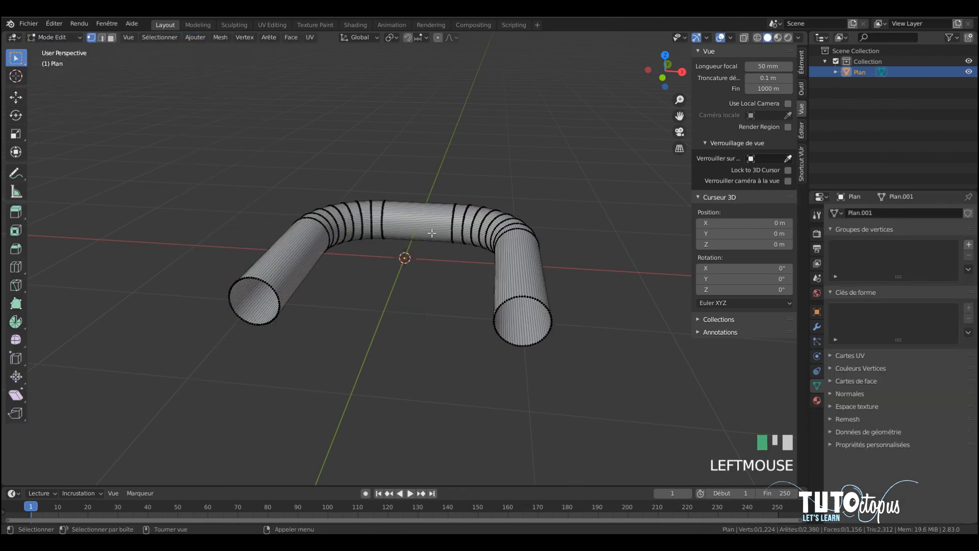
scroll(433, 233, "up", 2)
middle_click_drag(432, 233, 128, 274)
left_click(65, 40)
left_click(71, 49)
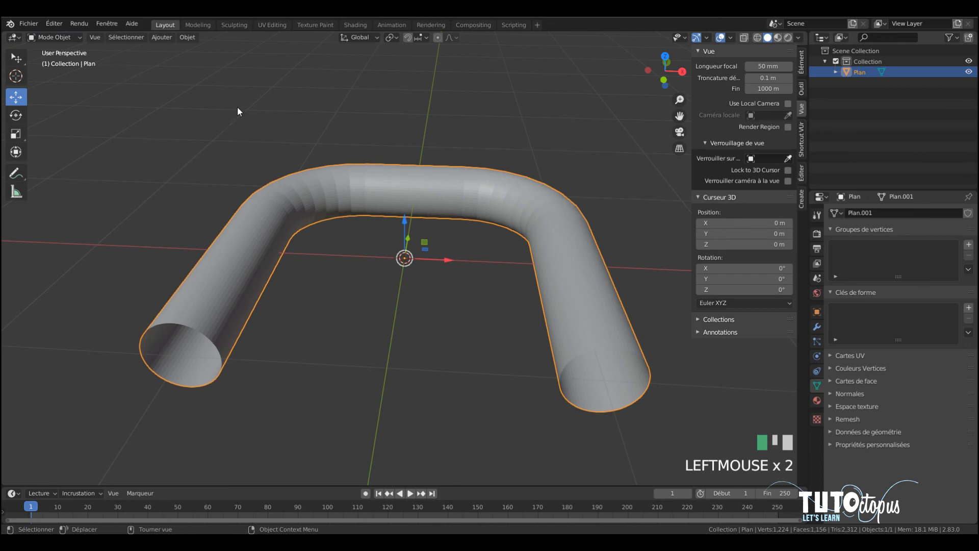
Apply smooth shading to the whole tube mesh.
left_click(194, 40)
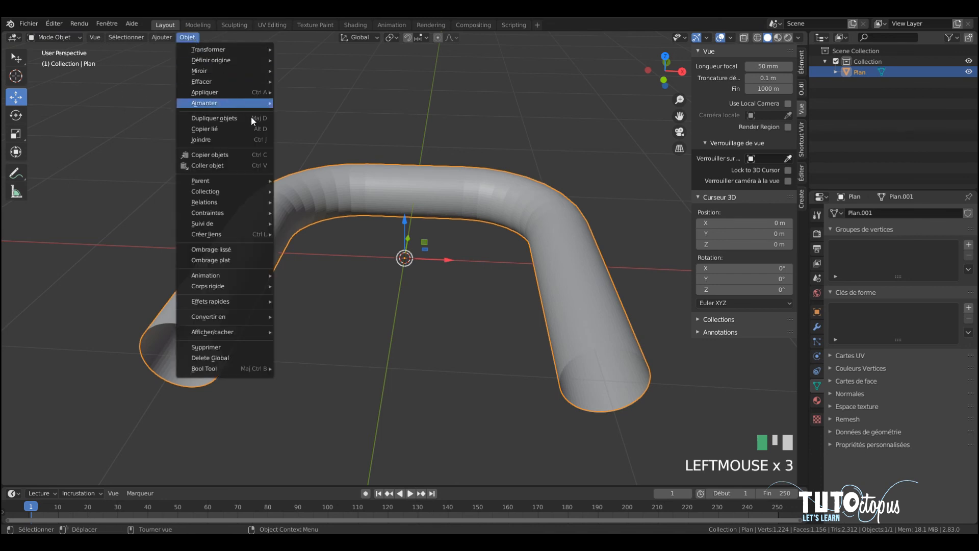
left_click(240, 249)
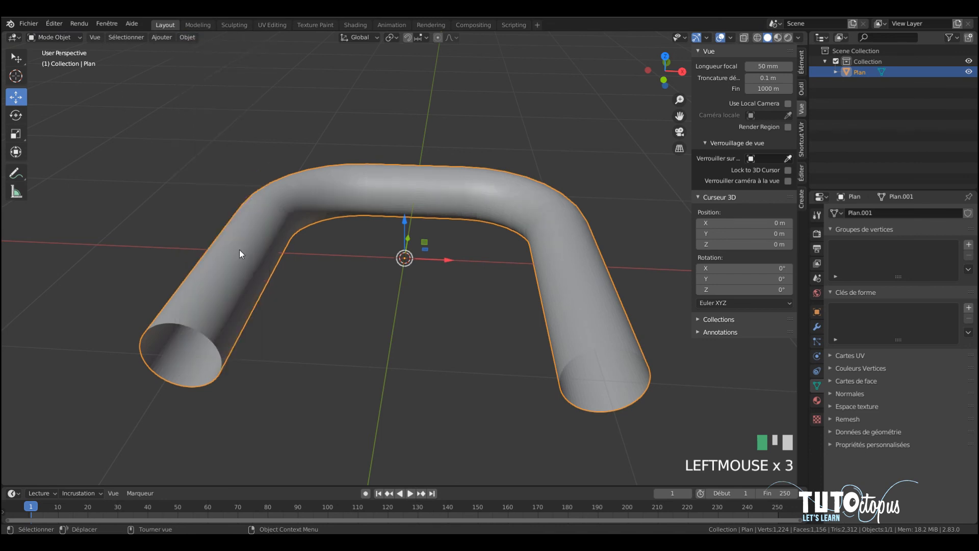
scroll(296, 224, "up", 1)
middle_click_drag(538, 206, 276, 208)
scroll(507, 207, "down", 3)
middle_click_drag(507, 207, 559, 233)
middle_click_drag(562, 228, 479, 251)
scroll(411, 212, "up", 3)
scroll(445, 213, "down", 2)
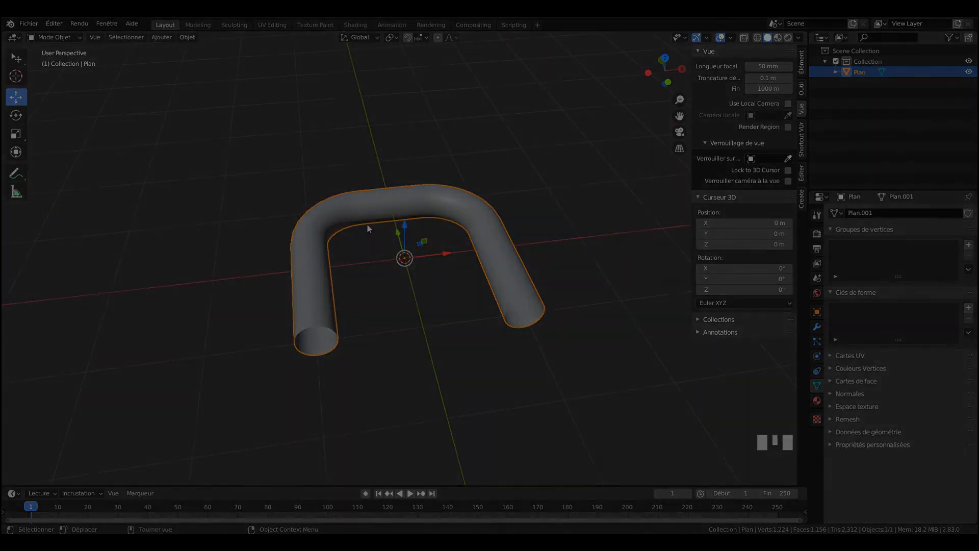